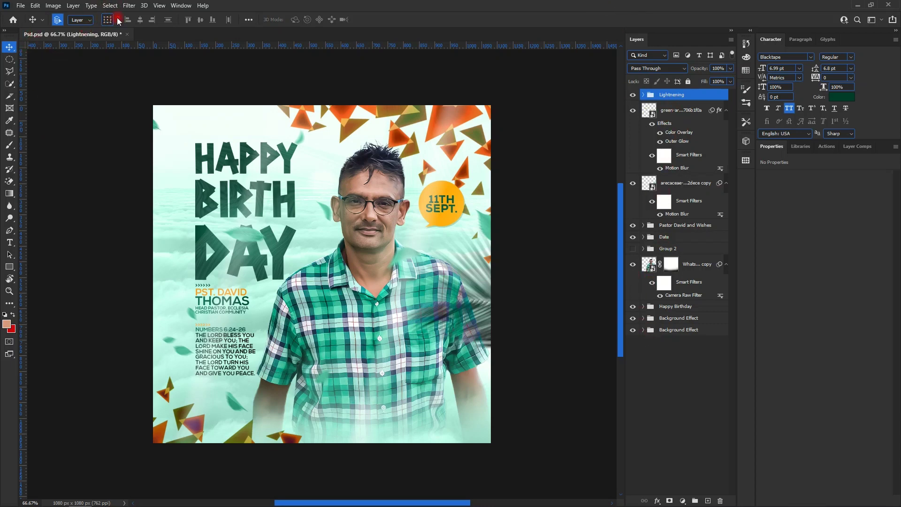
- Show the video timeline and inspect the animatable properties of the Lightnening group and its Rectangle 2 copy 2 layer
{"action": "left_click", "coordinate": [178, 6]}
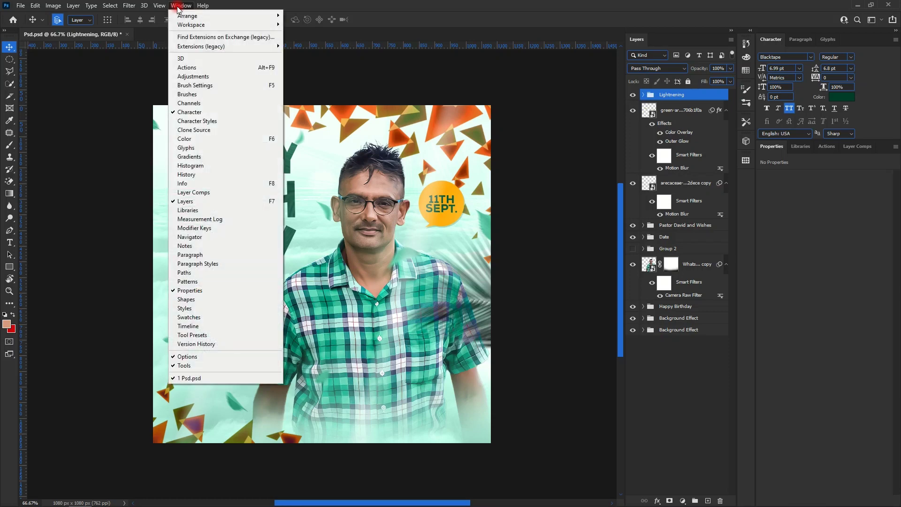
{"action": "left_click", "coordinate": [182, 325]}
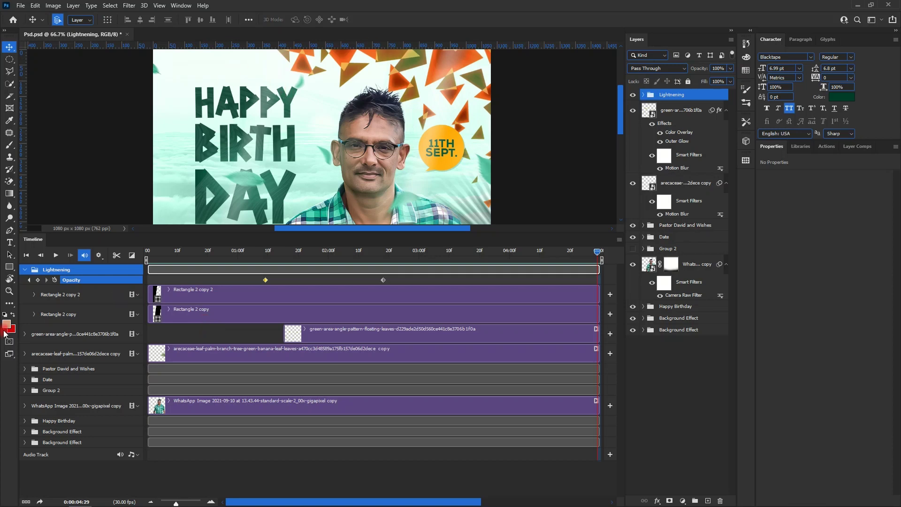
{"action": "left_click", "coordinate": [24, 269]}
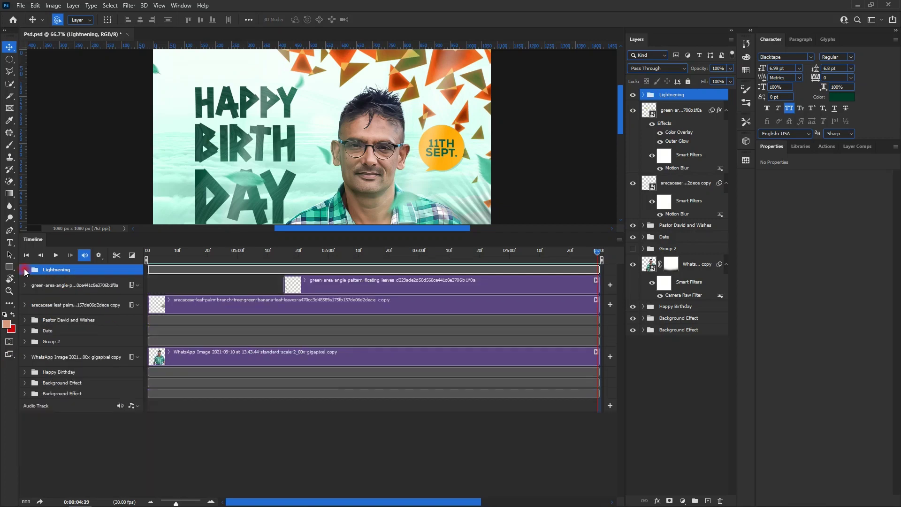
{"action": "left_click", "coordinate": [42, 304]}
{"action": "left_click", "coordinate": [25, 271]}
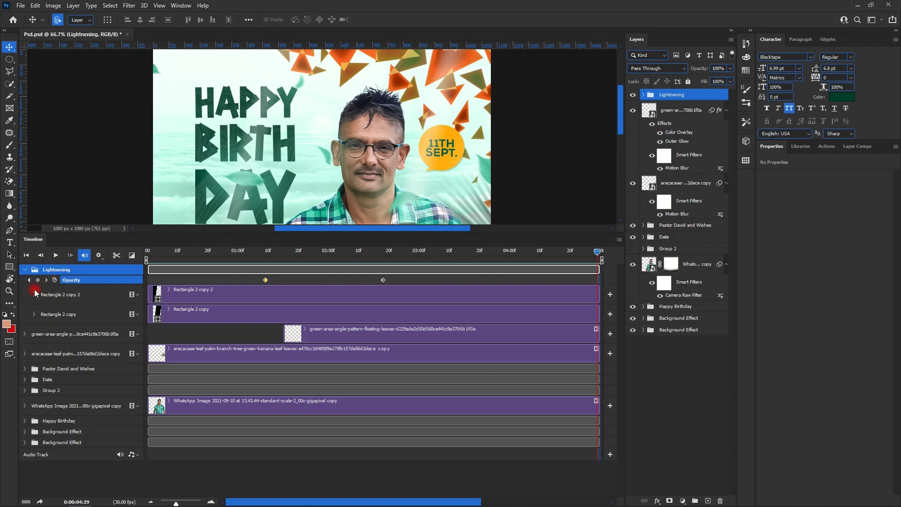
{"action": "left_click", "coordinate": [34, 296]}
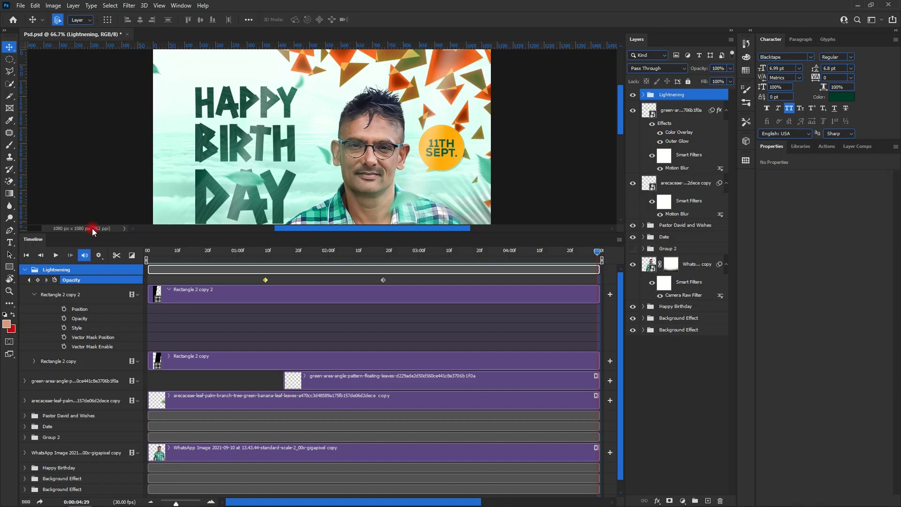
{"action": "left_click", "coordinate": [35, 293]}
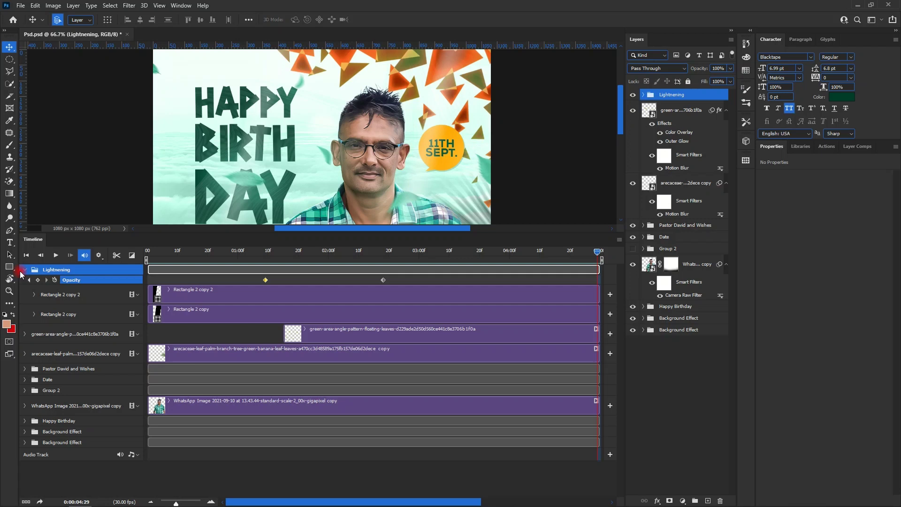
- Shift the Lightnening group's first opacity keyframe slightly later on the timeline
{"action": "left_click", "coordinate": [181, 306]}
{"action": "left_click", "coordinate": [273, 290]}
{"action": "left_click", "coordinate": [264, 280]}
{"action": "left_click_drag", "start_coordinate": [268, 281], "coordinate": [267, 282]}
{"action": "left_click", "coordinate": [222, 300]}
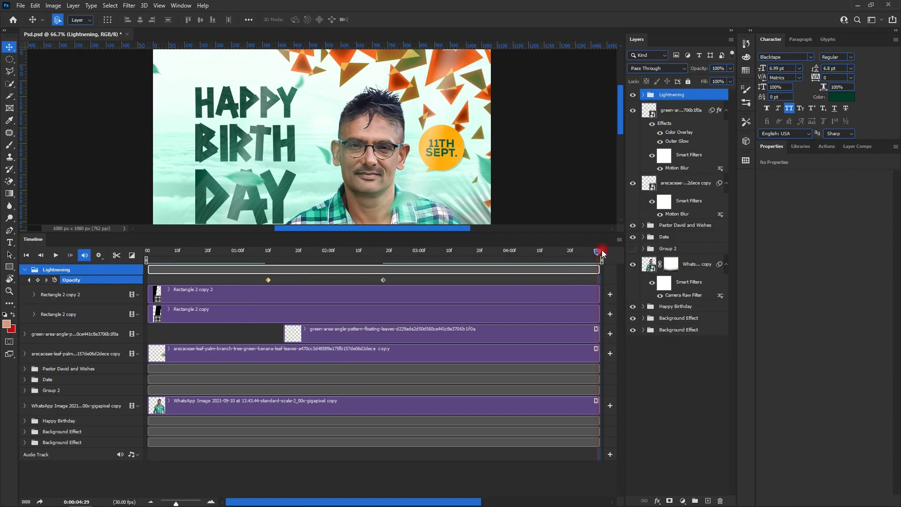
- Scrub the playhead across the Lightnening group's two opacity keyframes to preview the lighting change, and collapse the group's tracks
{"action": "left_click_drag", "start_coordinate": [596, 252], "coordinate": [303, 258]}
{"action": "left_click", "coordinate": [267, 280]}
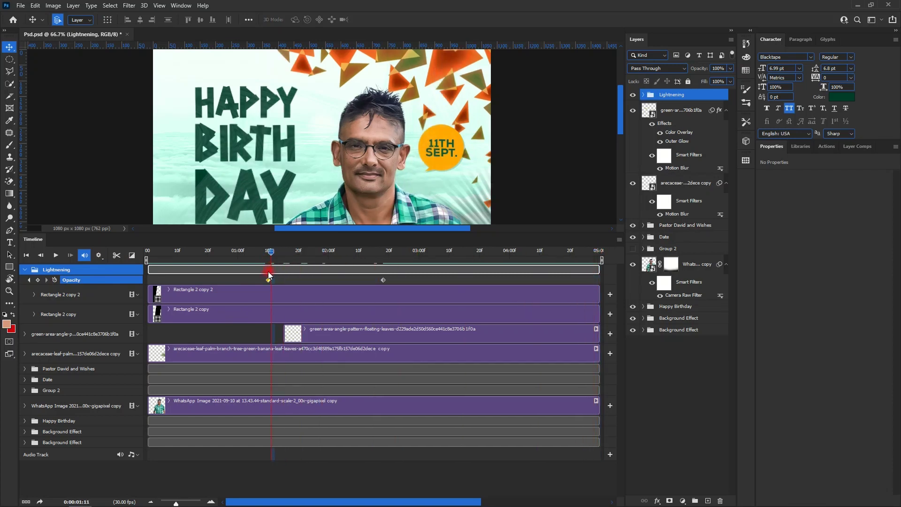
{"action": "left_click", "coordinate": [386, 254]}
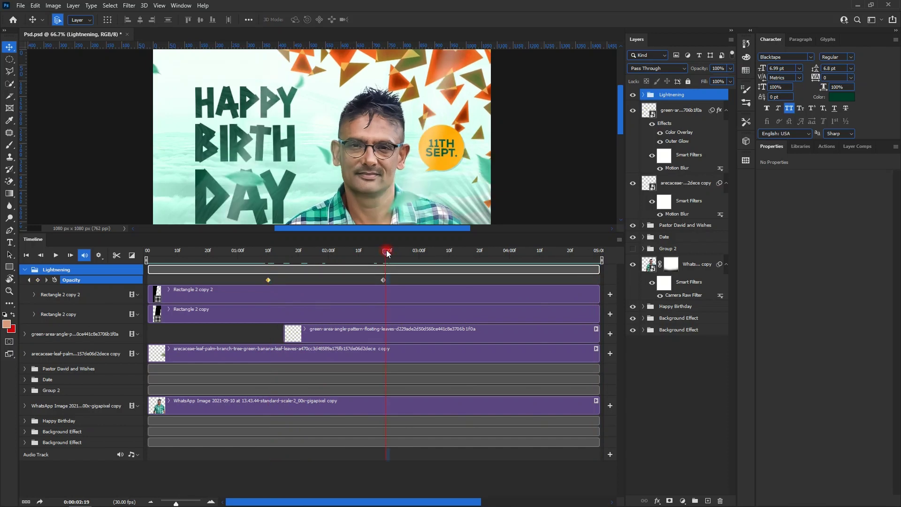
{"action": "left_click_drag", "start_coordinate": [385, 254], "coordinate": [392, 281]}
{"action": "left_click", "coordinate": [383, 281]}
{"action": "left_click", "coordinate": [25, 269]}
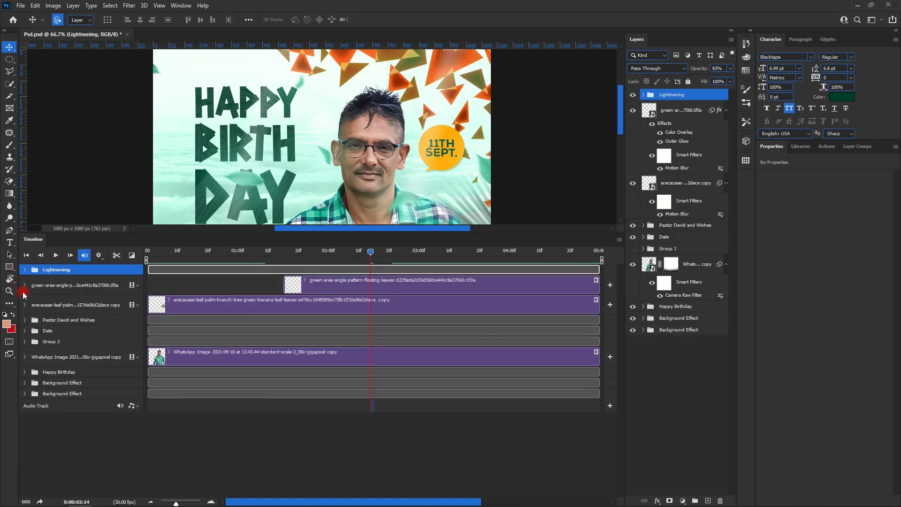
- Hide the floating green leaves layer and reduce the timeline's height to show more of the canvas
{"action": "left_click", "coordinate": [25, 286]}
{"action": "left_click", "coordinate": [25, 285]}
{"action": "left_click", "coordinate": [632, 111]}
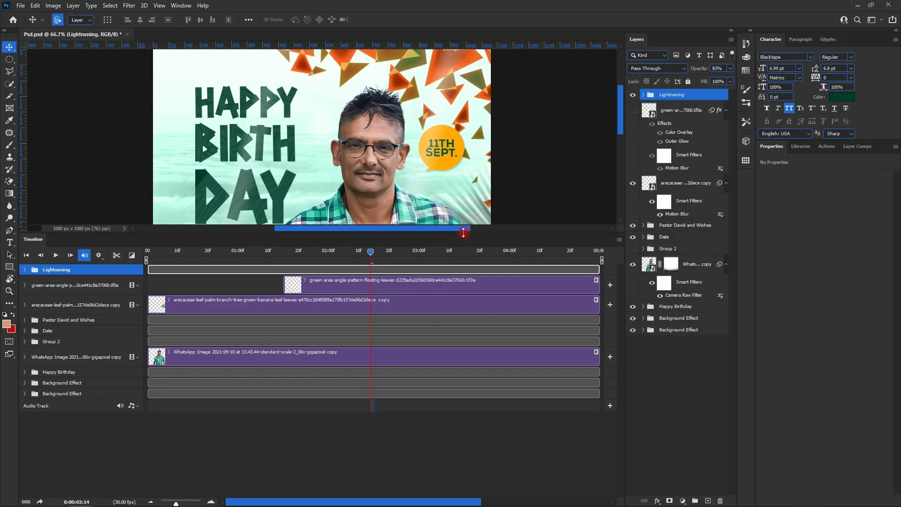
{"action": "left_click_drag", "start_coordinate": [462, 234], "coordinate": [462, 271]}
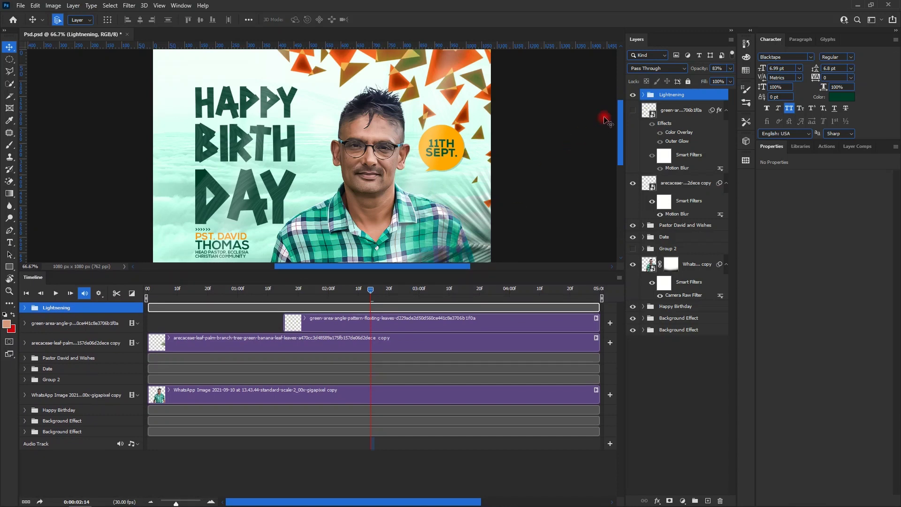
{"action": "left_click", "coordinate": [631, 111]}
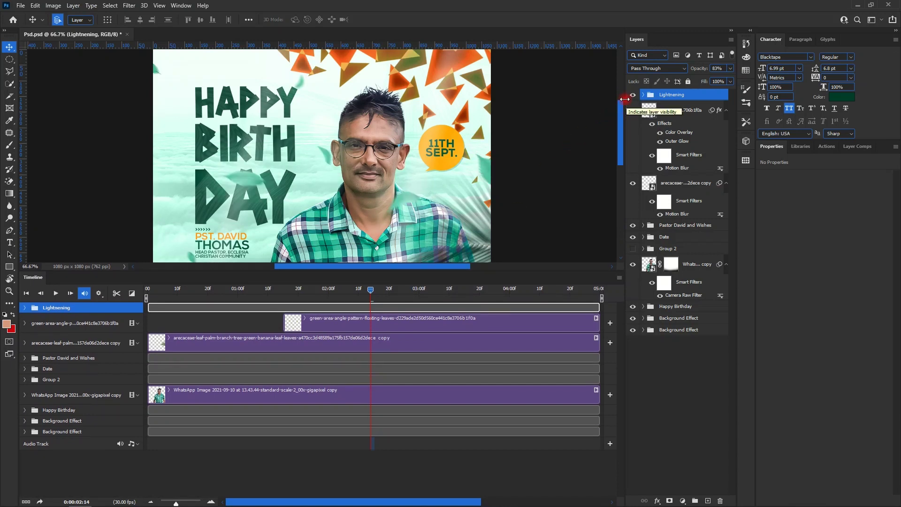
{"action": "left_click", "coordinate": [632, 110]}
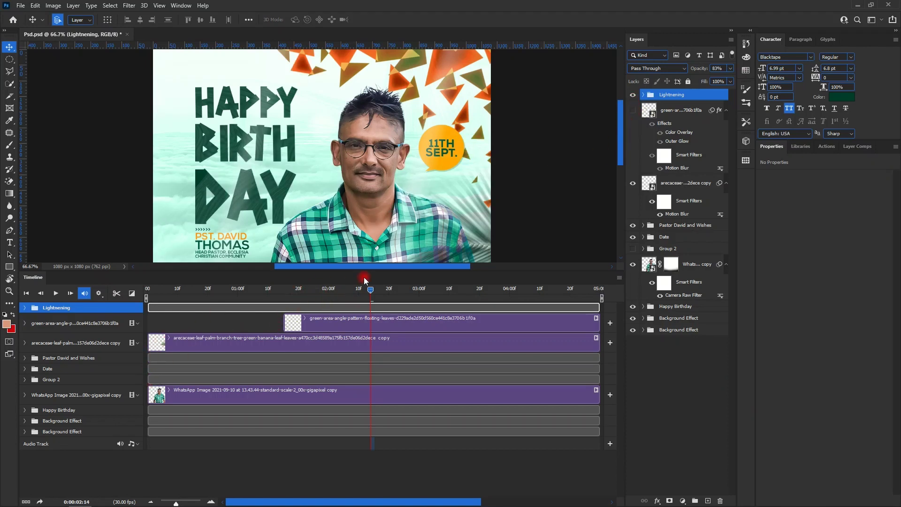
{"action": "left_click", "coordinate": [24, 321]}
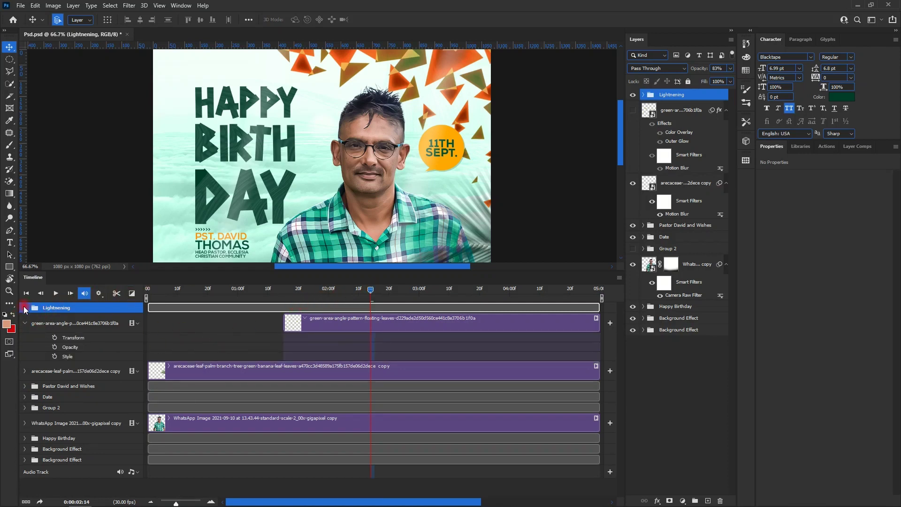
{"action": "left_click", "coordinate": [25, 322]}
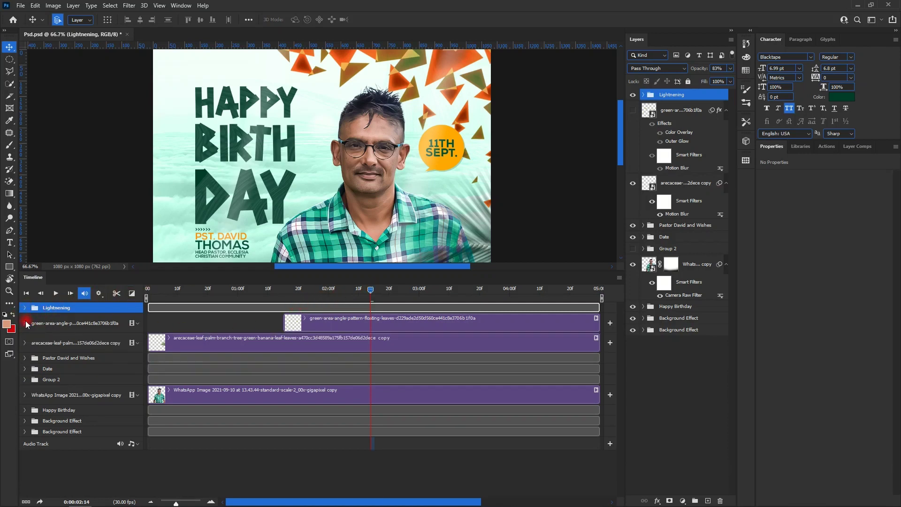
- Animate the bottommost Background Effect group's opacity with a keyframe at the timeline's start and a 0% keyframe at 0:00:02:14
{"action": "left_click", "coordinate": [25, 432]}
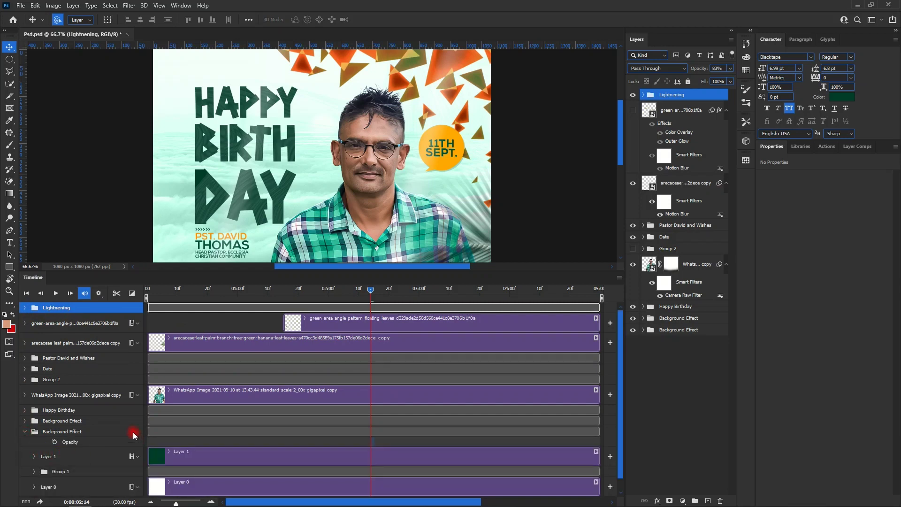
{"action": "left_click", "coordinate": [55, 442]}
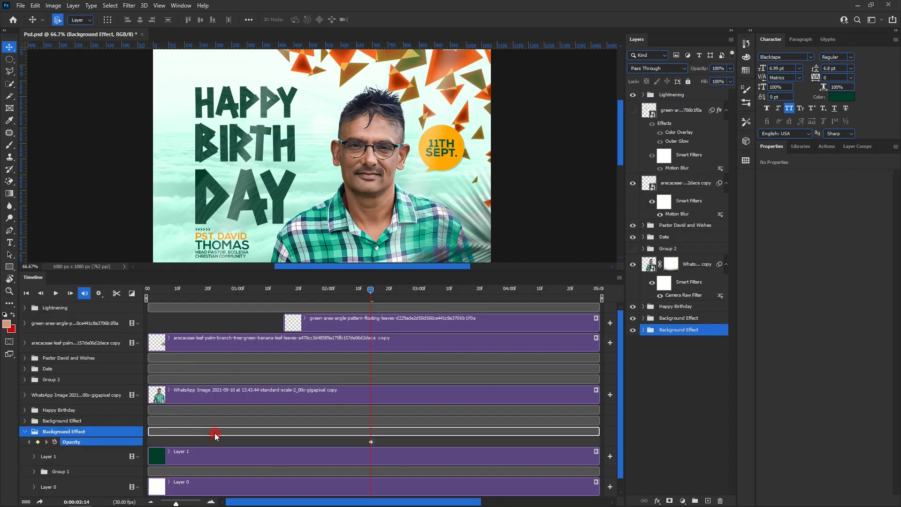
{"action": "left_click_drag", "start_coordinate": [373, 441], "coordinate": [149, 437]}
{"action": "left_click_drag", "start_coordinate": [699, 69], "coordinate": [515, 168]}
- Replace the bottommost Background Effect group's opacity keyframe at 0:00:02:14 with a 100% opacity keyframe at 0:00:00:27
{"action": "left_click_drag", "start_coordinate": [368, 288], "coordinate": [229, 310]}
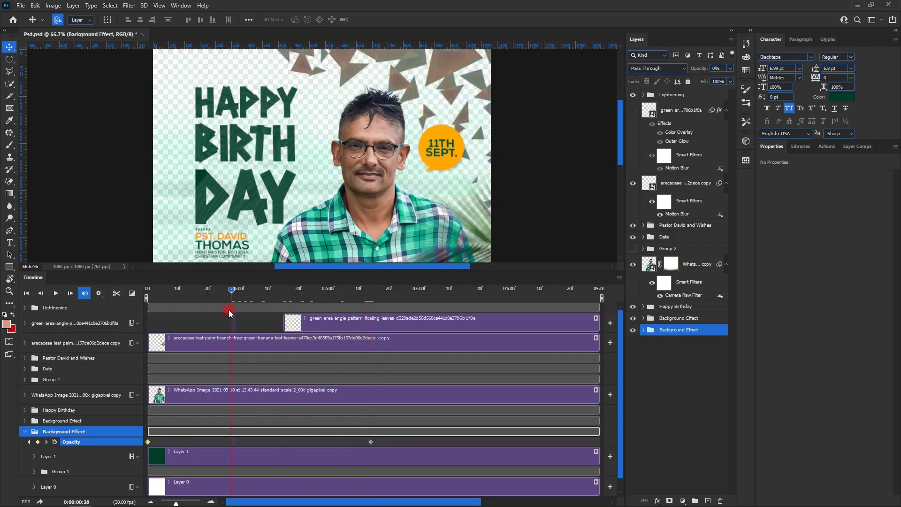
{"action": "left_click", "coordinate": [239, 442]}
{"action": "left_click", "coordinate": [371, 442]}
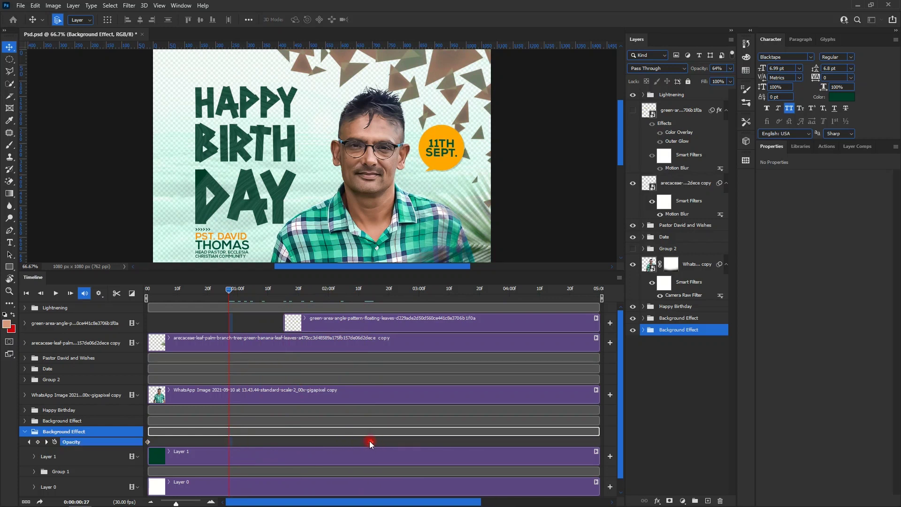
{"action": "left_click", "coordinate": [221, 440]}
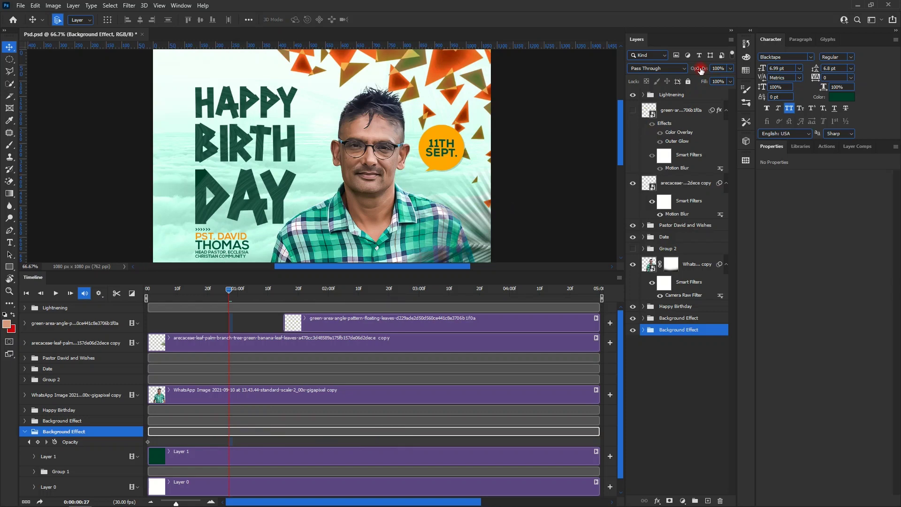
{"action": "left_click", "coordinate": [718, 68]}
{"action": "type", "text": "50"}
{"action": "key", "text": "Return"}
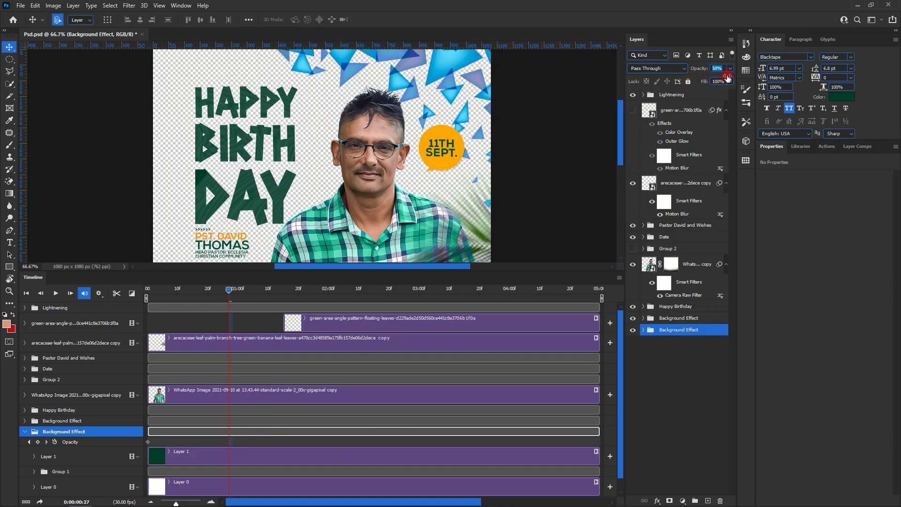
{"action": "type", "text": "100"}
{"action": "key", "text": "Return"}
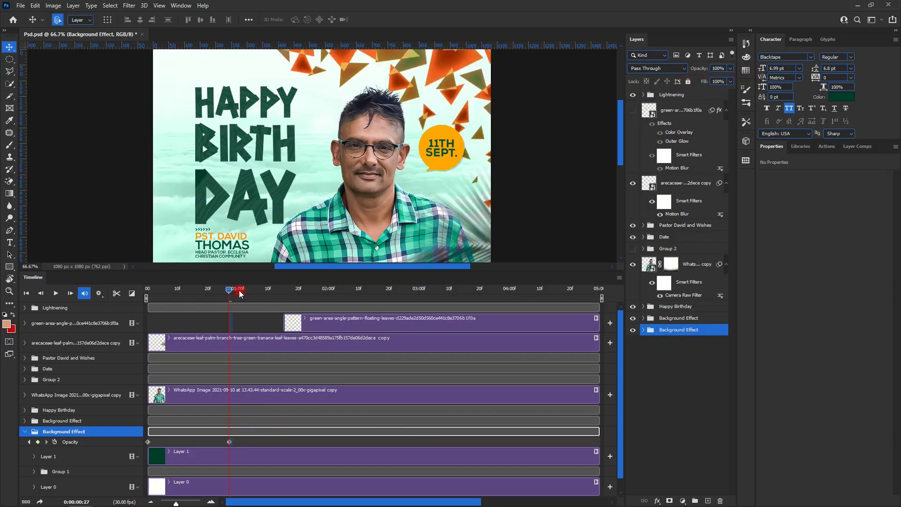
- Set the bottommost Background Effect group's opacity to 3% at the very start of the timeline
{"action": "left_click_drag", "start_coordinate": [228, 289], "coordinate": [146, 304]}
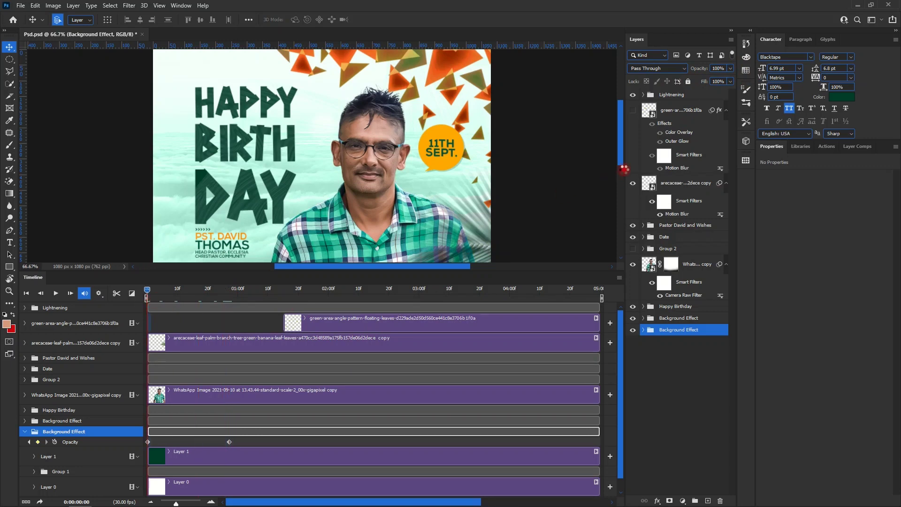
{"action": "left_click_drag", "start_coordinate": [693, 70], "coordinate": [85, 386]}
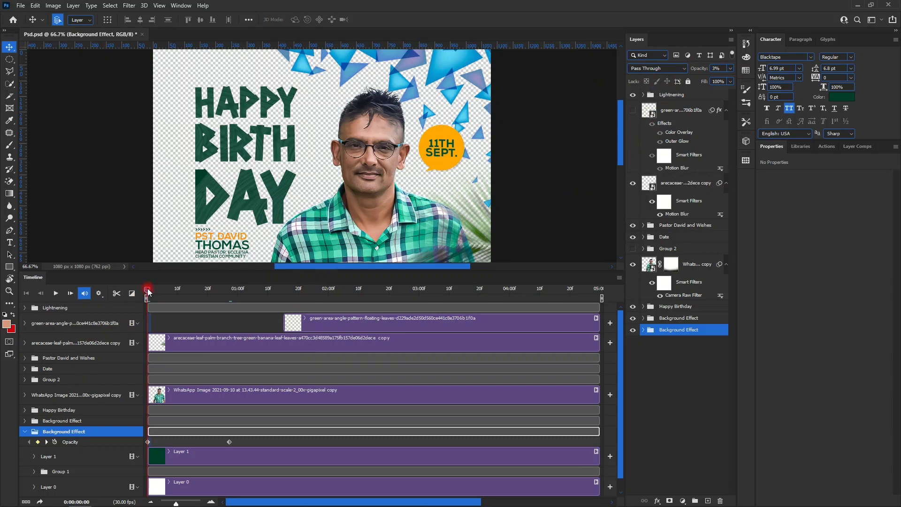
{"action": "mouse_move", "coordinate": [147, 291]}
{"action": "left_mouse_down"}
{"action": "mouse_move", "coordinate": [158, 293]}
{"action": "mouse_move", "coordinate": [147, 291]}
{"action": "left_mouse_up"}
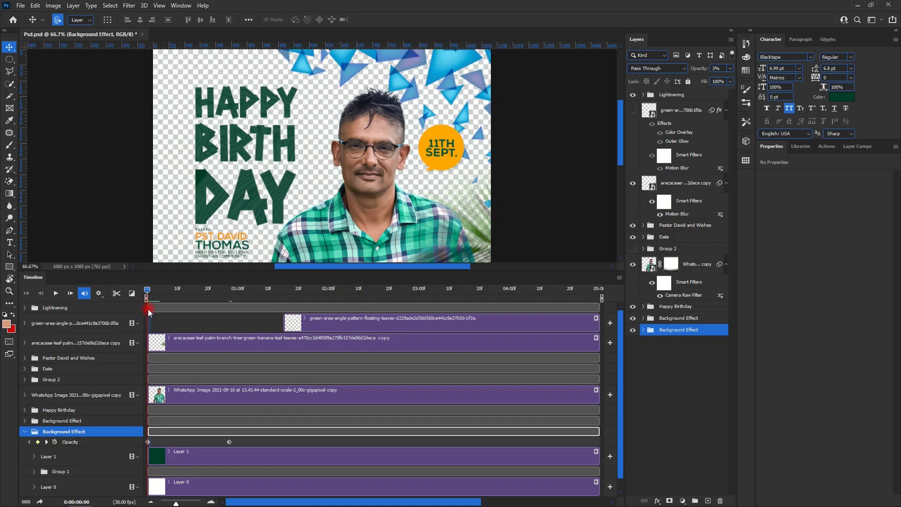
- Scrub back and forth between the two opacity keyframes to preview the background's fade-in
{"action": "left_click_drag", "start_coordinate": [148, 309], "coordinate": [210, 294]}
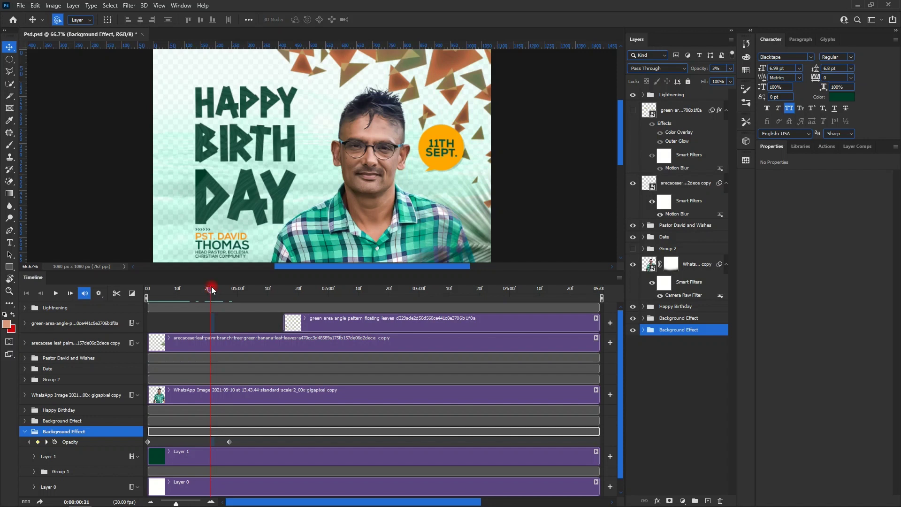
{"action": "left_click_drag", "start_coordinate": [212, 289], "coordinate": [147, 289]}
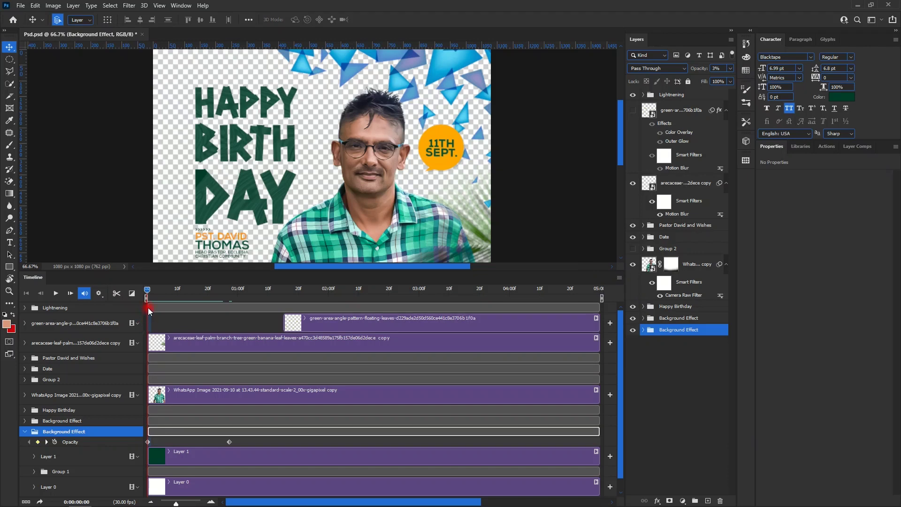
{"action": "left_click_drag", "start_coordinate": [147, 307], "coordinate": [230, 310]}
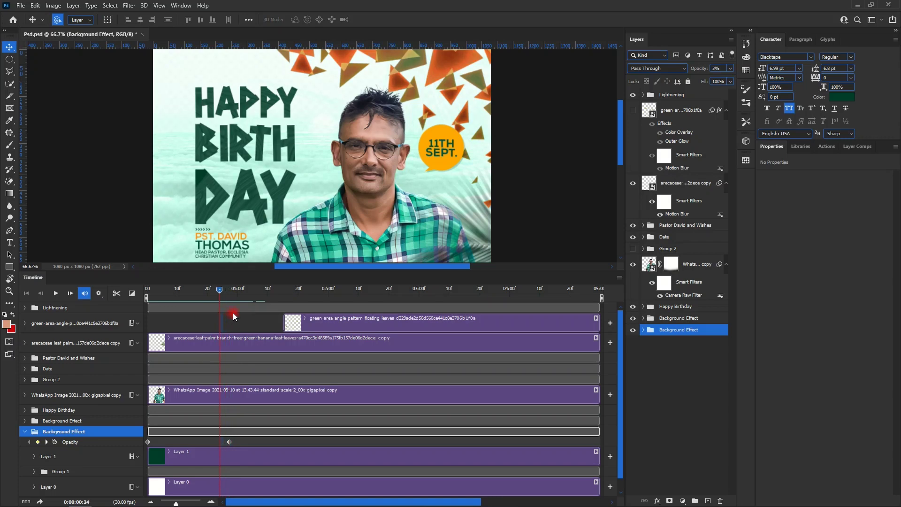
{"action": "left_click_drag", "start_coordinate": [233, 312], "coordinate": [110, 297]}
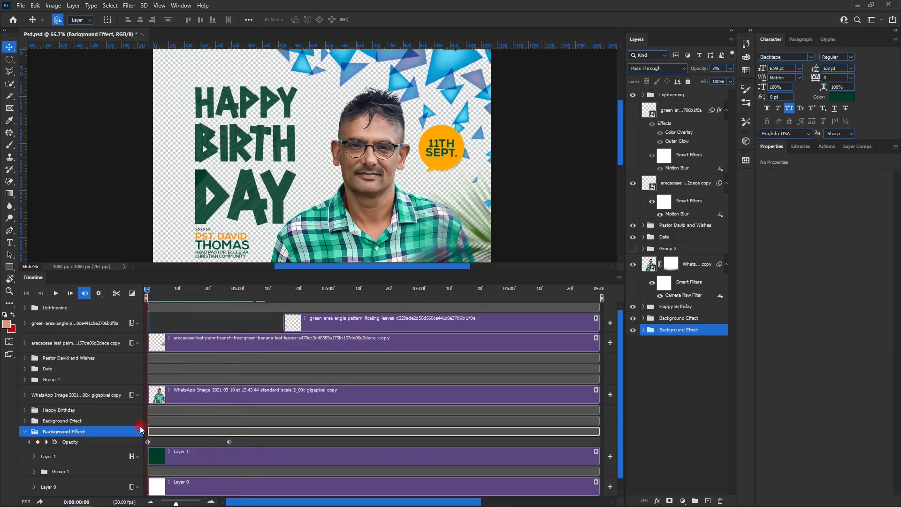
- Enable opacity keyframing at 0:00:00:15 for the Background Effect group directly below Happy Birthday, after checking which artwork it contains
{"action": "left_click", "coordinate": [25, 431]}
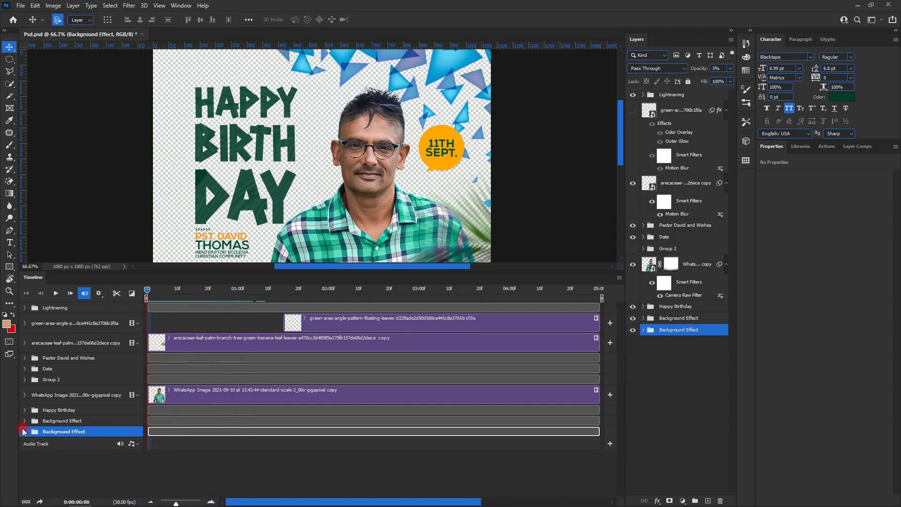
{"action": "left_click", "coordinate": [25, 420]}
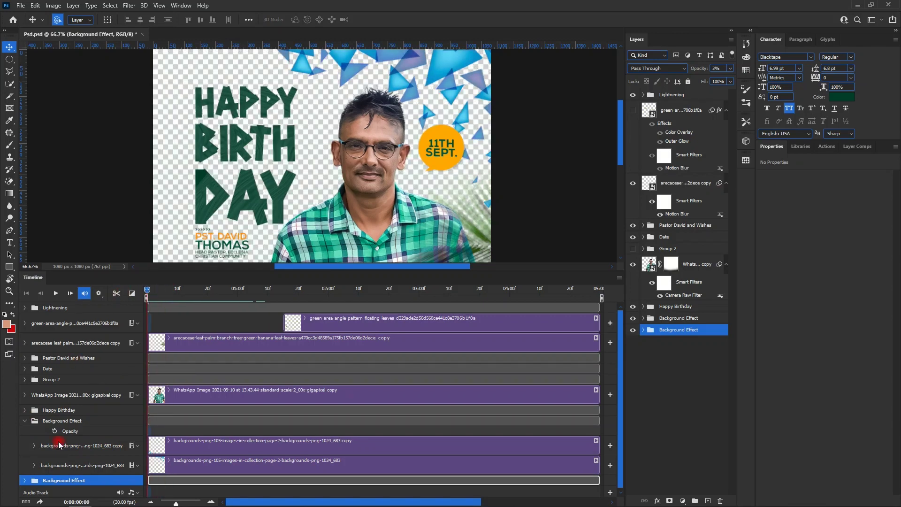
{"action": "left_click", "coordinate": [633, 318]}
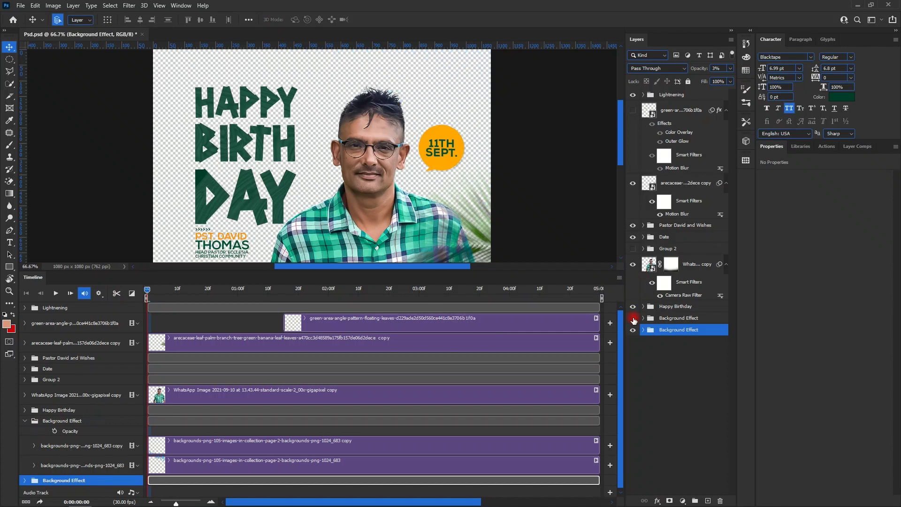
{"action": "left_click", "coordinate": [632, 319]}
{"action": "left_click", "coordinate": [55, 432]}
{"action": "left_click_drag", "start_coordinate": [147, 290], "coordinate": [189, 298]}
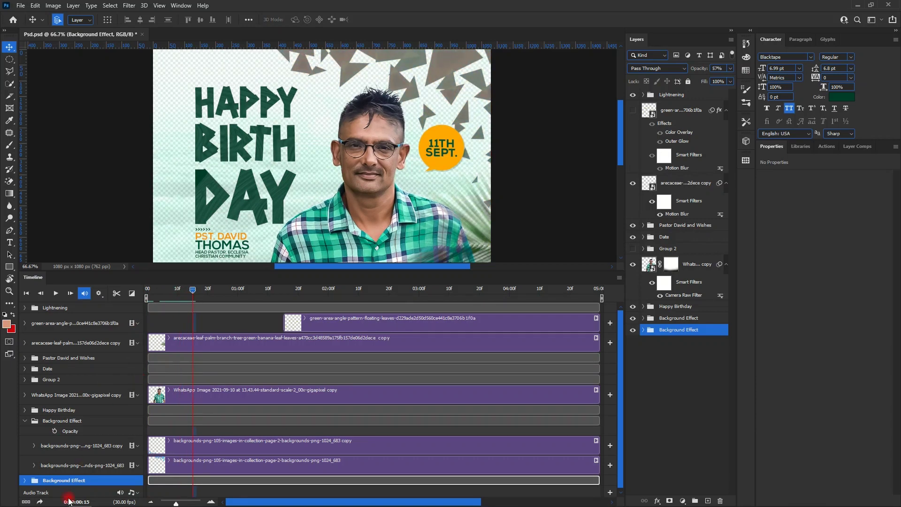
{"action": "left_click", "coordinate": [55, 430]}
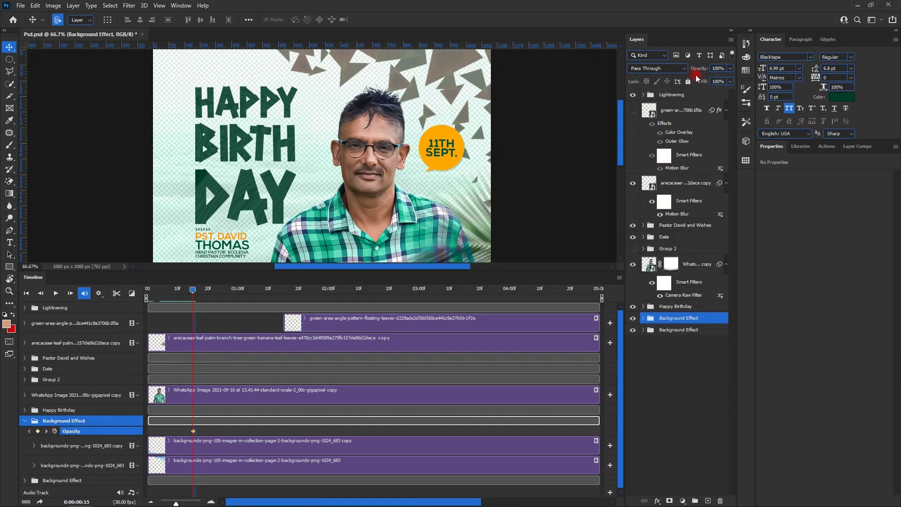
- Fade in the Background Effect group directly below Happy Birthday from 0% opacity at 0:00:00:15 to 100% at 0:00:01:15, and collapse its track
{"action": "left_click_drag", "start_coordinate": [696, 77], "coordinate": [650, 83]}
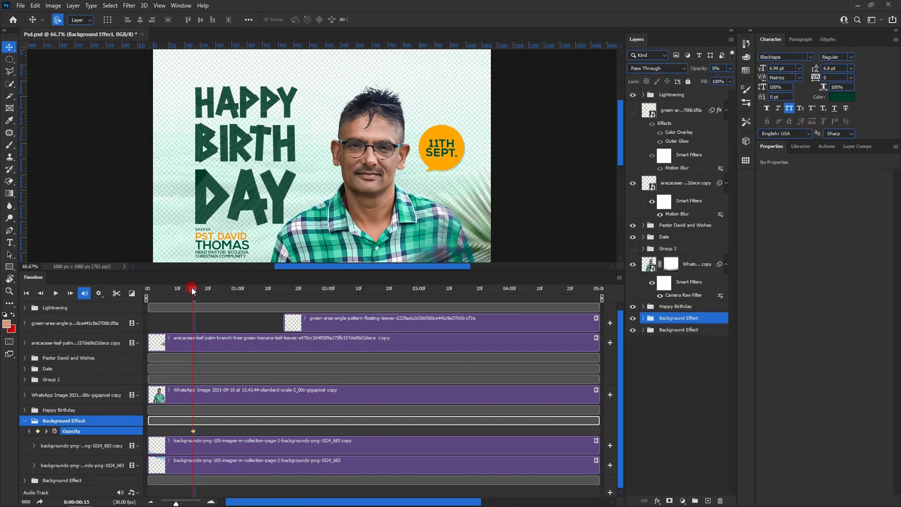
{"action": "left_click_drag", "start_coordinate": [191, 287], "coordinate": [265, 293]}
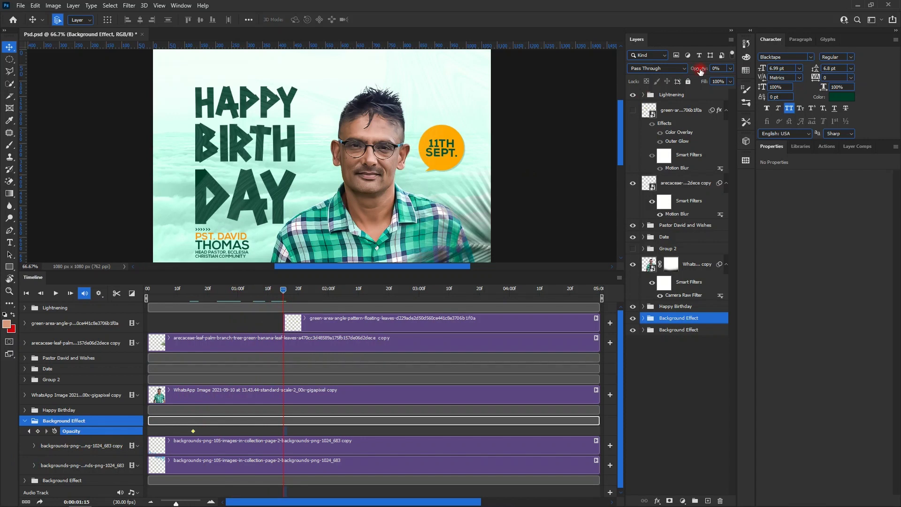
{"action": "left_click_drag", "start_coordinate": [696, 68], "coordinate": [765, 68]}
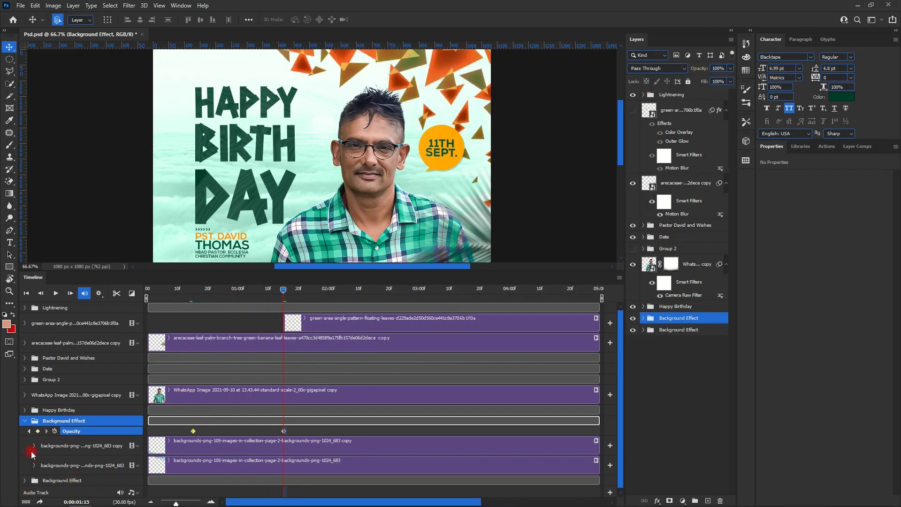
{"action": "left_click", "coordinate": [34, 447]}
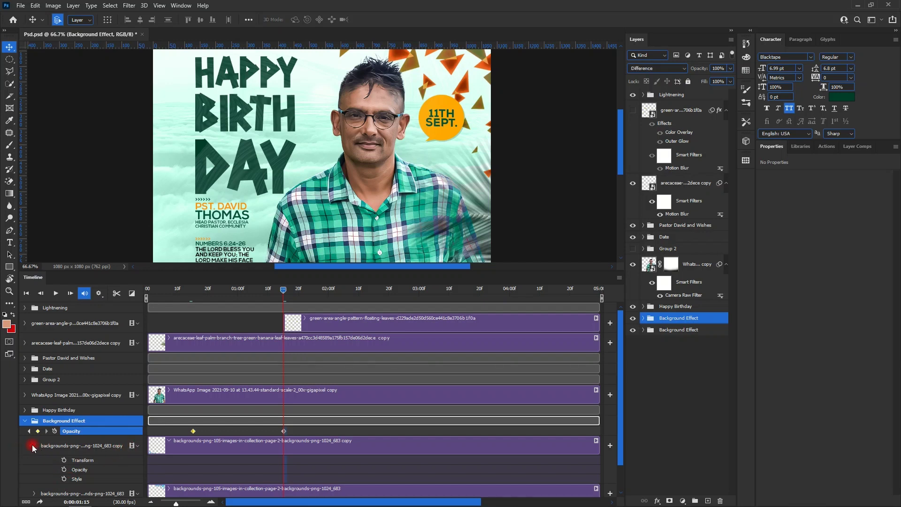
{"action": "left_click", "coordinate": [27, 448]}
{"action": "left_click", "coordinate": [34, 446]}
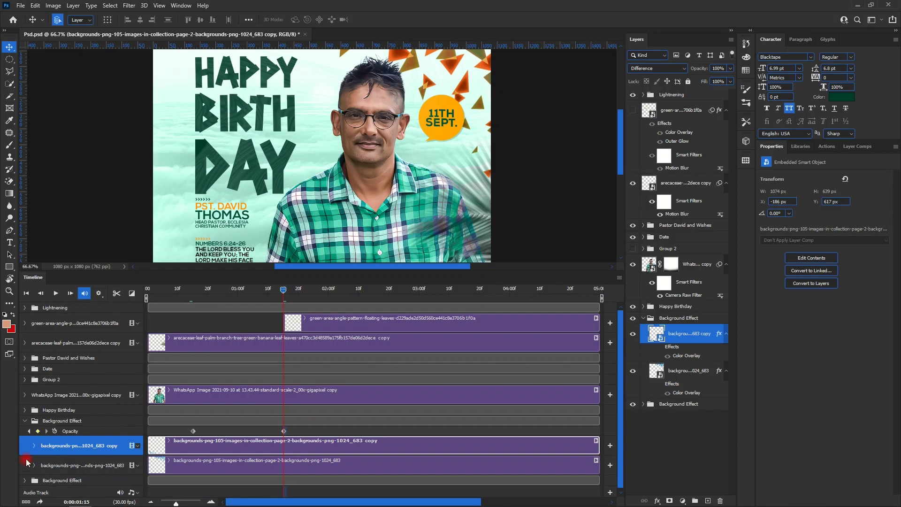
{"action": "left_click", "coordinate": [24, 421]}
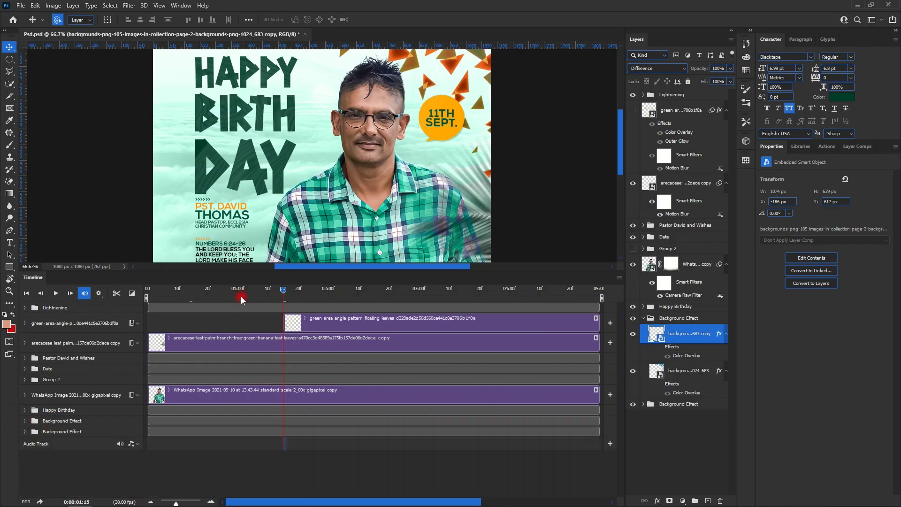
- Enable opacity keyframing for the Happy Birthday group at 0:00:00:20 and set its opacity there to 0%
{"action": "left_click_drag", "start_coordinate": [281, 288], "coordinate": [147, 296]}
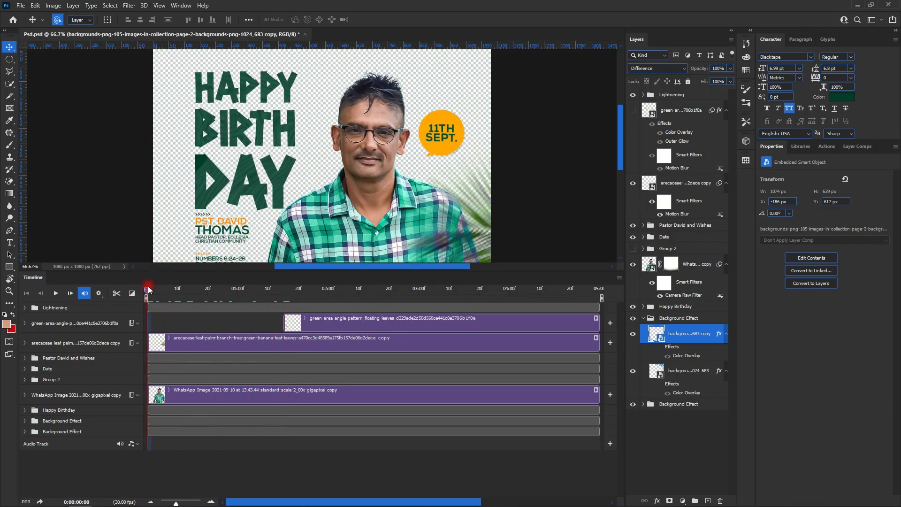
{"action": "left_click_drag", "start_coordinate": [147, 286], "coordinate": [113, 315]}
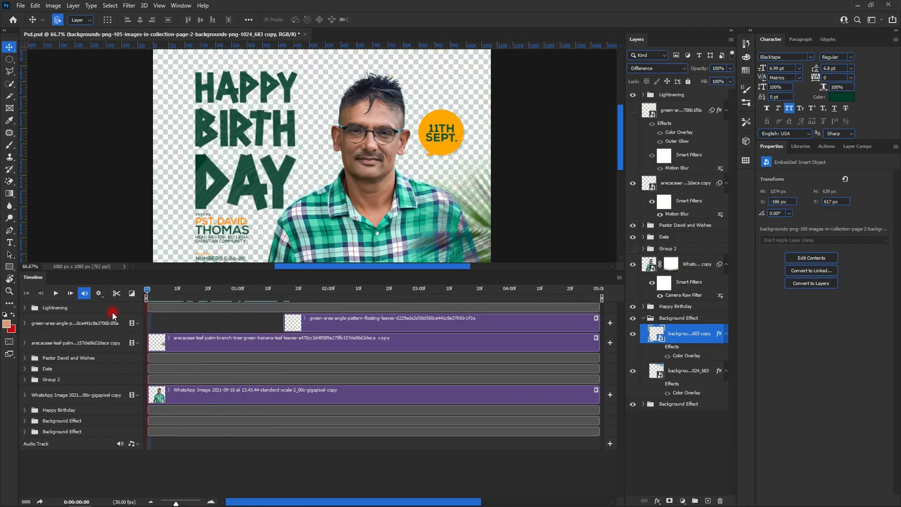
{"action": "left_click", "coordinate": [25, 411]}
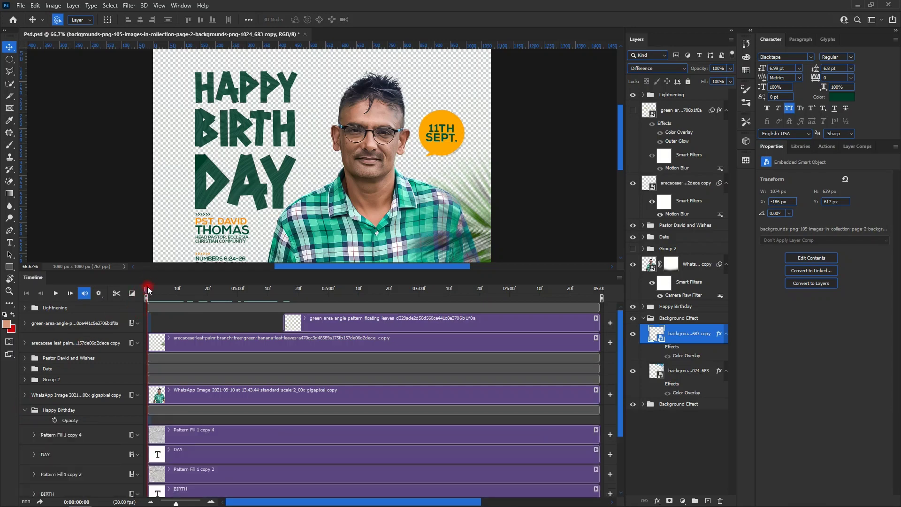
{"action": "left_click_drag", "start_coordinate": [147, 286], "coordinate": [207, 288]}
{"action": "left_click", "coordinate": [47, 434]}
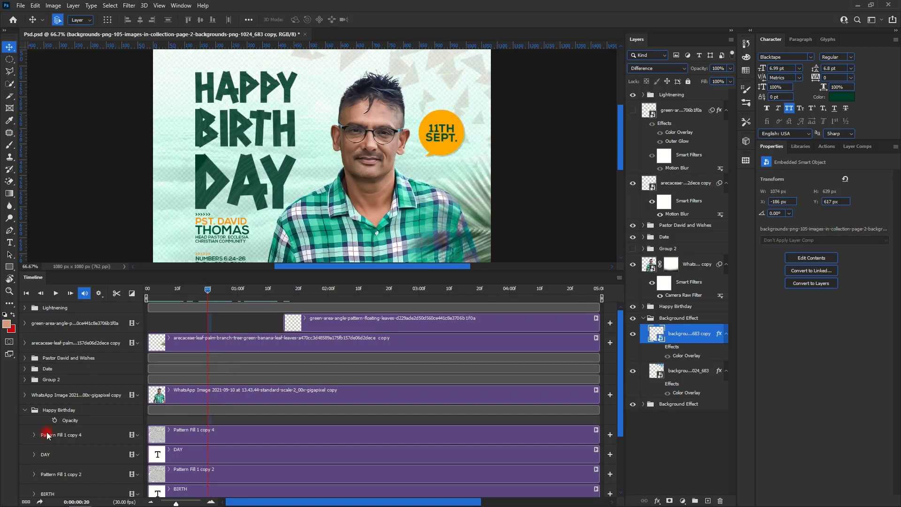
{"action": "left_click", "coordinate": [54, 420]}
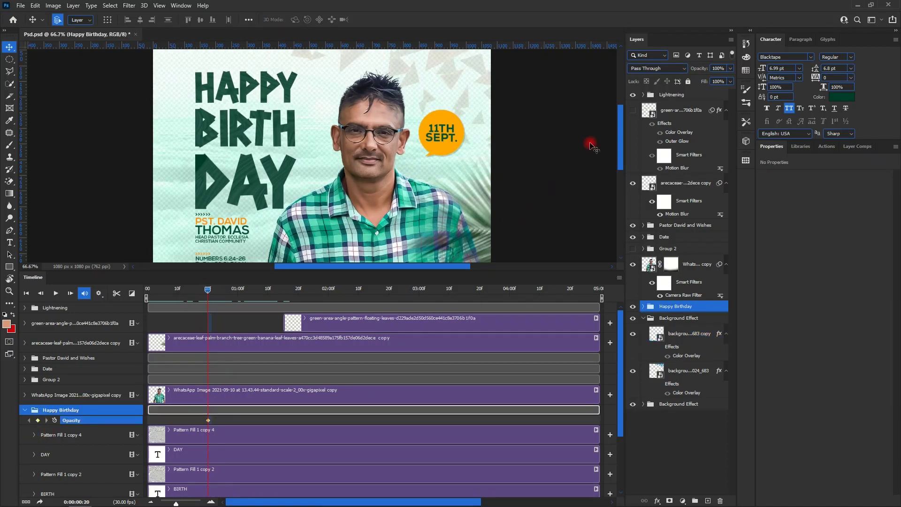
{"action": "left_click_drag", "start_coordinate": [698, 70], "coordinate": [576, 93]}
- Add a 100% opacity keyframe to the Happy Birthday group at 0:00:01:20 and collapse its track
{"action": "left_click", "coordinate": [207, 288]}
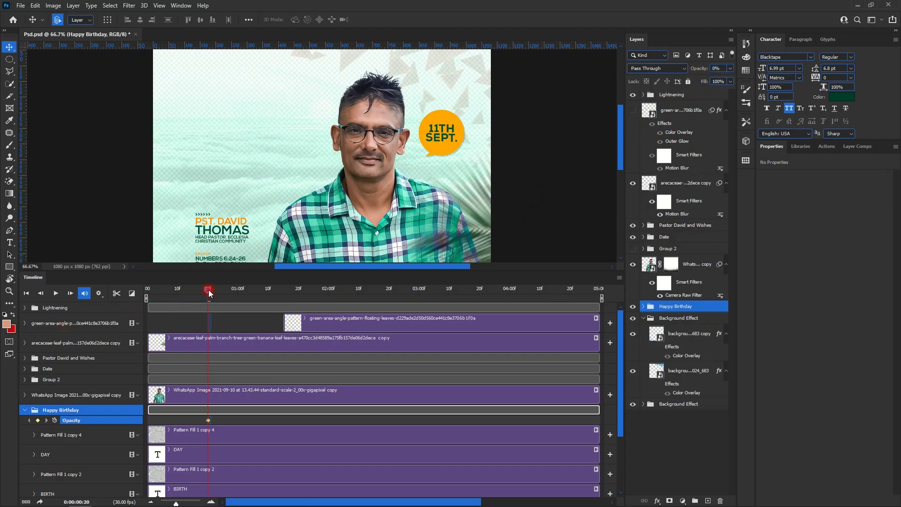
{"action": "left_click_drag", "start_coordinate": [208, 289], "coordinate": [334, 289]}
{"action": "key", "text": "Left"}
{"action": "key", "text": "Left"}
{"action": "key", "text": "Left"}
{"action": "key", "text": "Left"}
{"action": "key", "text": "Left"}
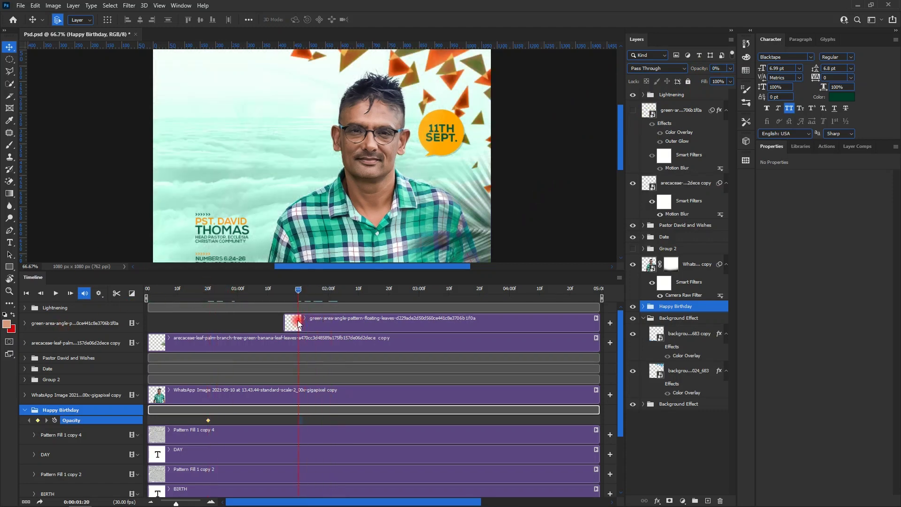
{"action": "left_click", "coordinate": [698, 70]}
{"action": "left_click_drag", "start_coordinate": [698, 70], "coordinate": [743, 86]}
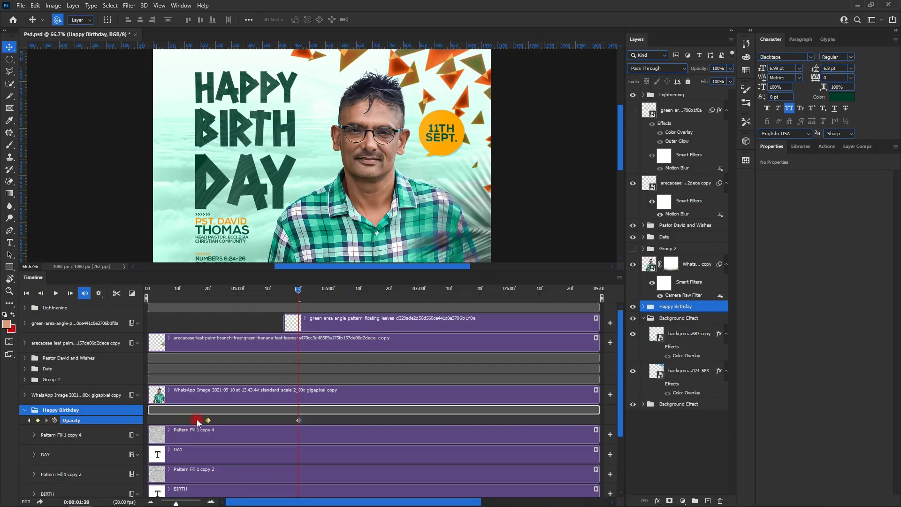
{"action": "left_click", "coordinate": [298, 291]}
{"action": "left_click", "coordinate": [219, 408]}
{"action": "left_click", "coordinate": [24, 410]}
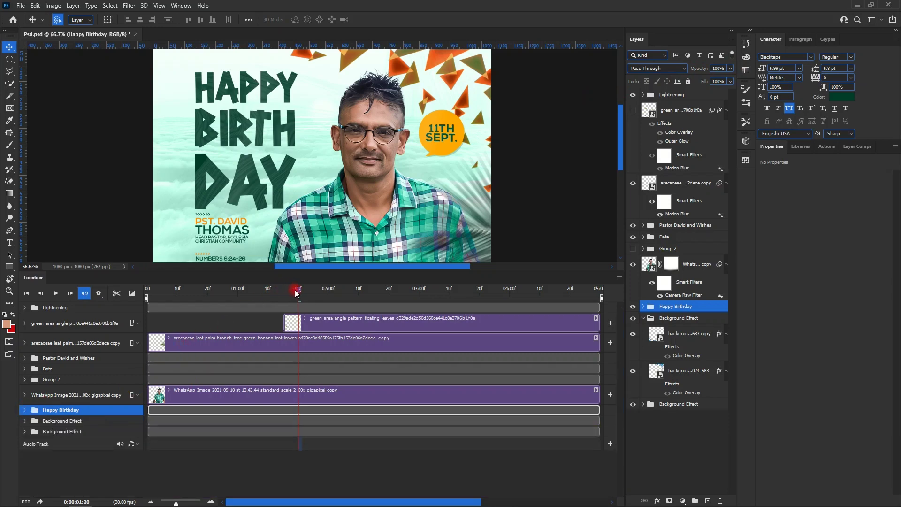
- Return to the start of the timeline and check which layers Group 2 contains
{"action": "left_click_drag", "start_coordinate": [297, 290], "coordinate": [127, 326]}
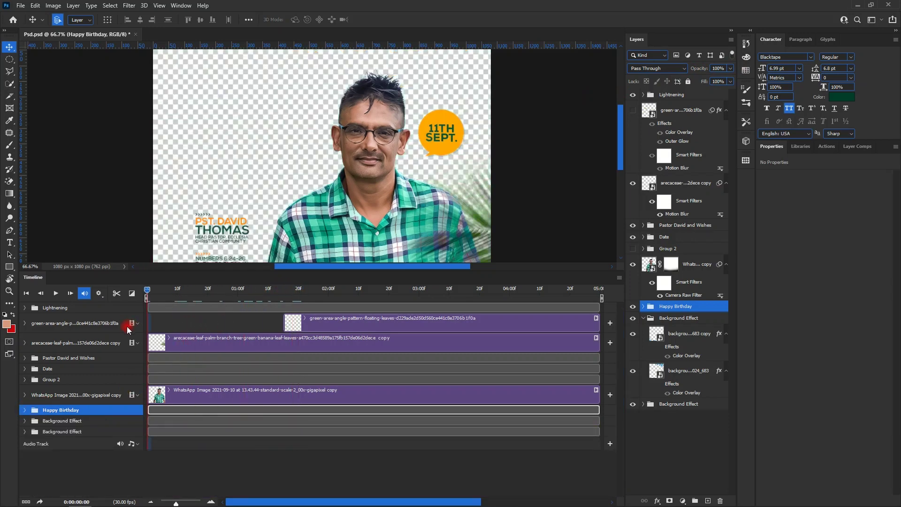
{"action": "left_click", "coordinate": [24, 380]}
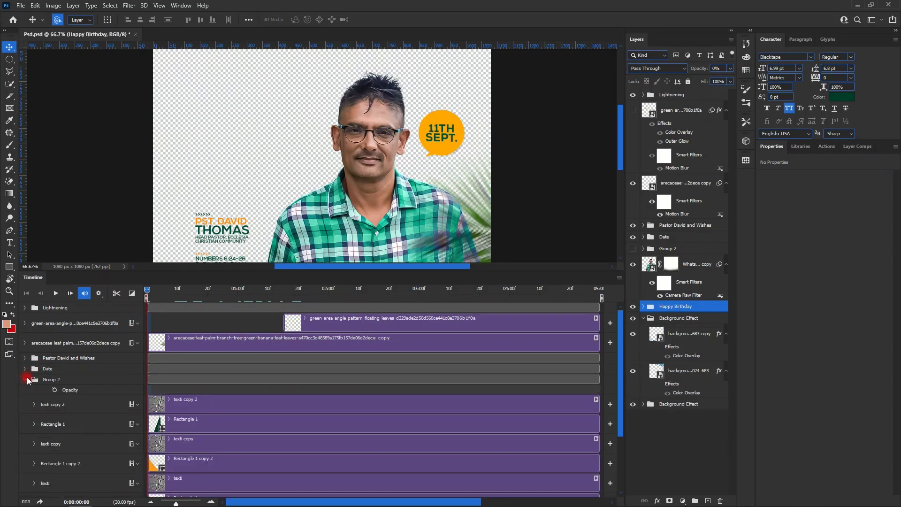
{"action": "left_click", "coordinate": [28, 380]}
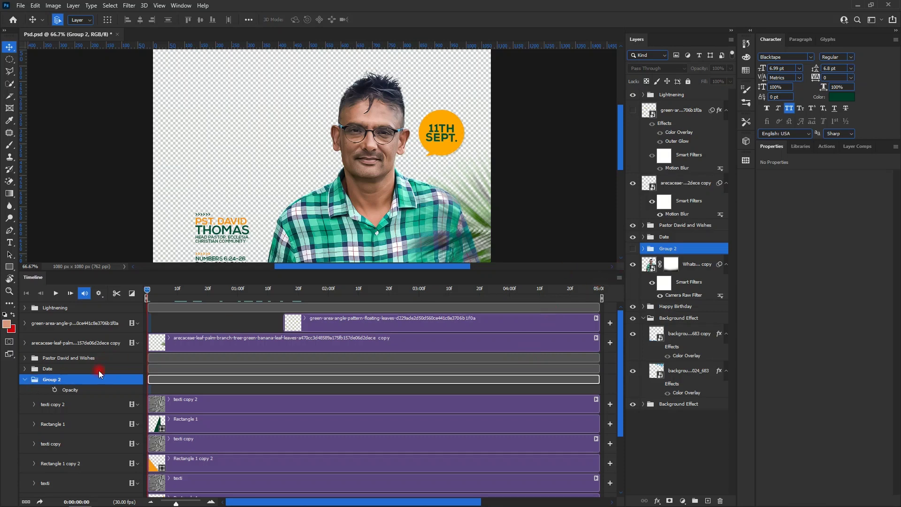
{"action": "left_click", "coordinate": [25, 380]}
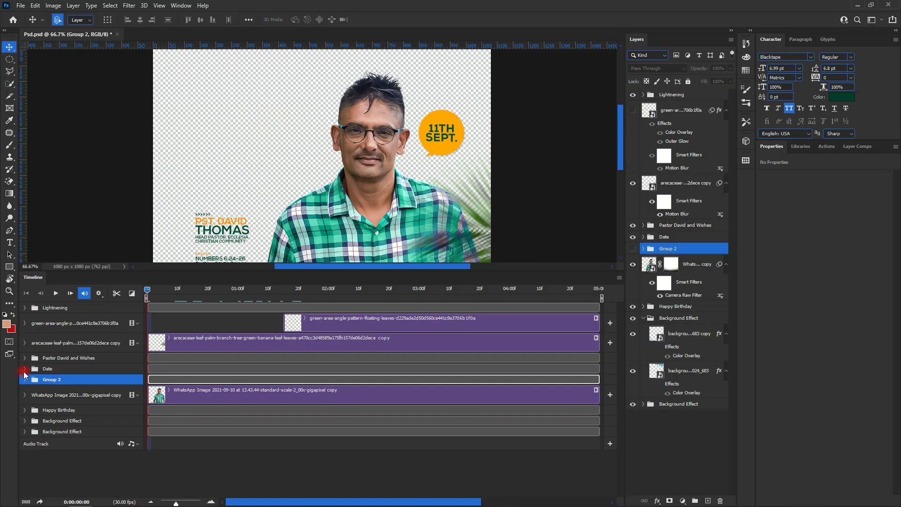
{"action": "left_click", "coordinate": [49, 370]}
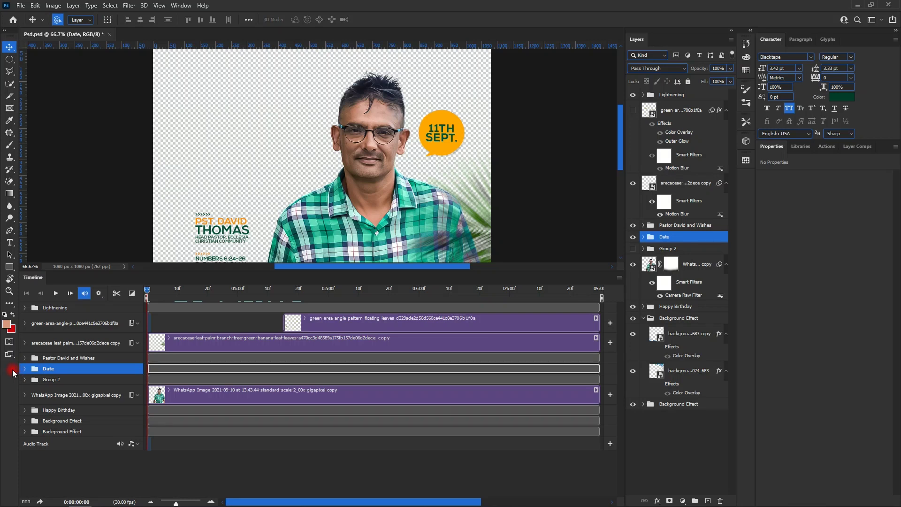
- Enable opacity keyframing for the pastor's name and wishes group at 0:00:01:15 and set its opacity there to 0%
{"action": "left_click", "coordinate": [49, 357]}
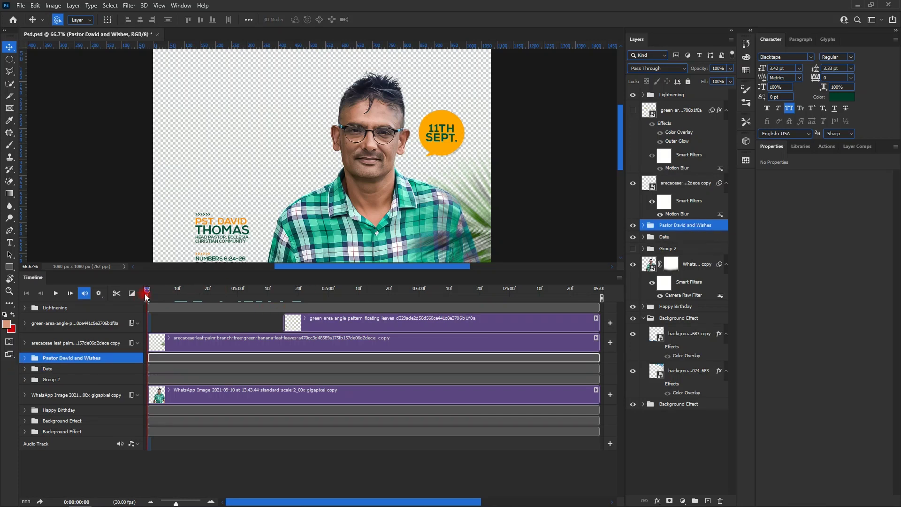
{"action": "left_click_drag", "start_coordinate": [155, 293], "coordinate": [283, 289]}
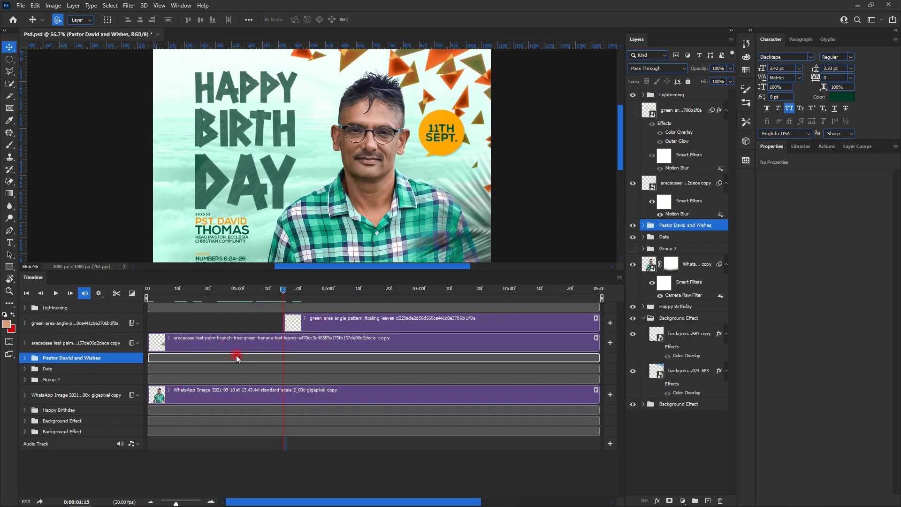
{"action": "left_click", "coordinate": [25, 358]}
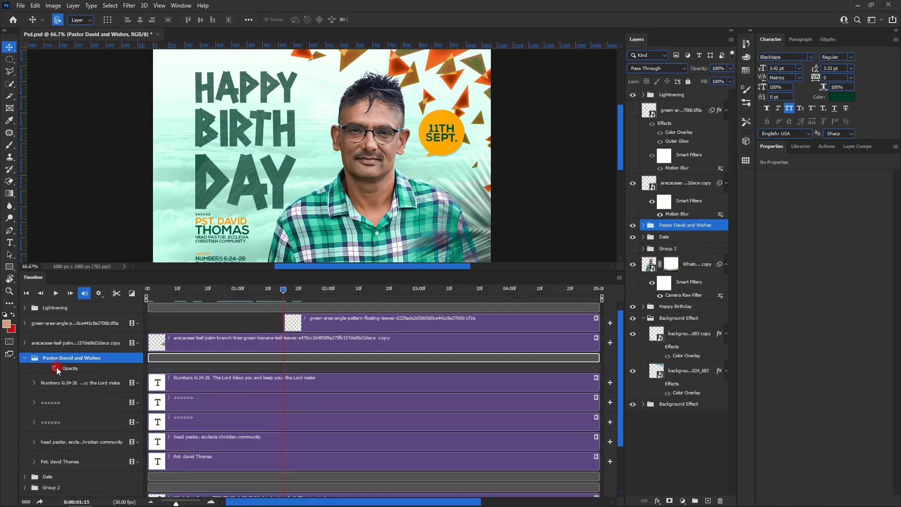
{"action": "left_click", "coordinate": [56, 369]}
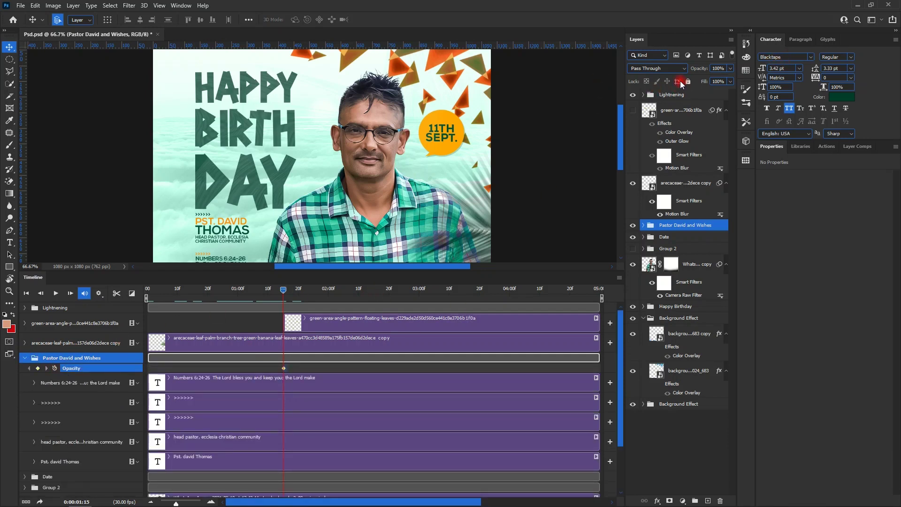
{"action": "left_click_drag", "start_coordinate": [698, 68], "coordinate": [539, 83]}
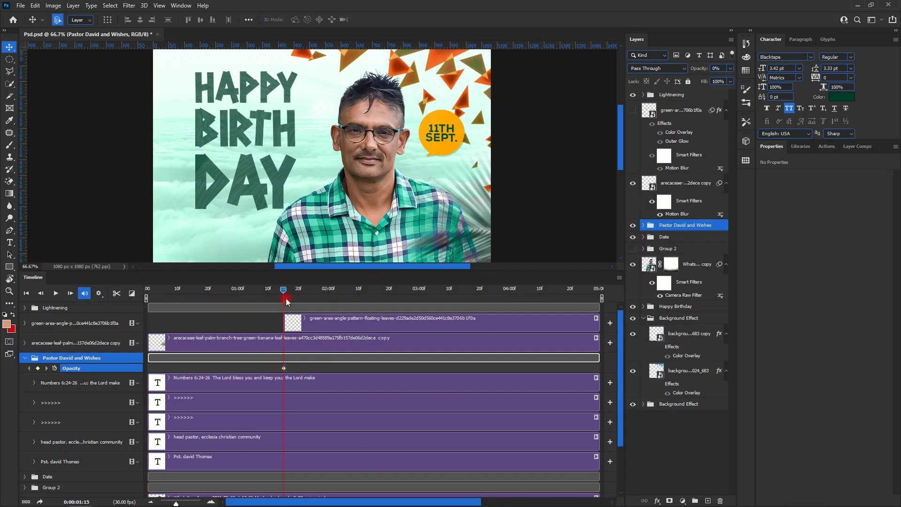
- Add a 100% opacity keyframe to the pastor's name and wishes group at 0:00:02:16 and collapse its track
{"action": "left_click_drag", "start_coordinate": [284, 294], "coordinate": [394, 291]}
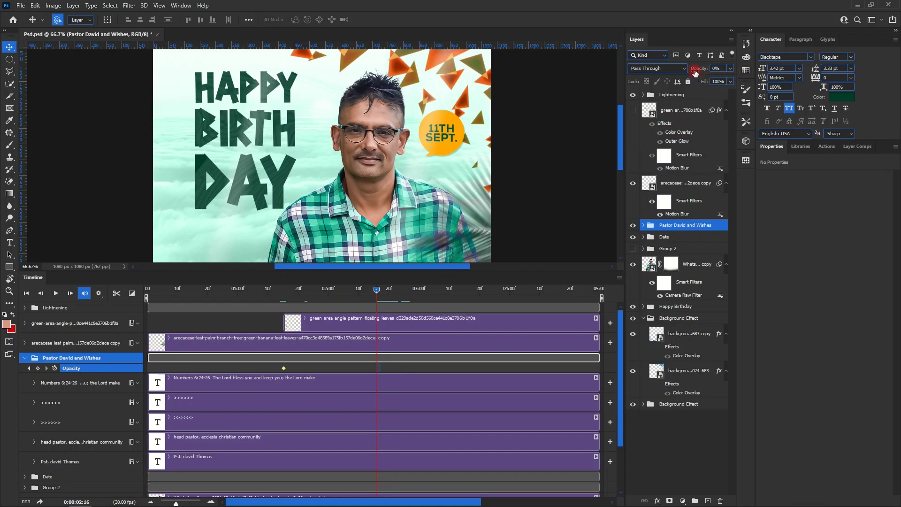
{"action": "left_click_drag", "start_coordinate": [695, 72], "coordinate": [760, 72]}
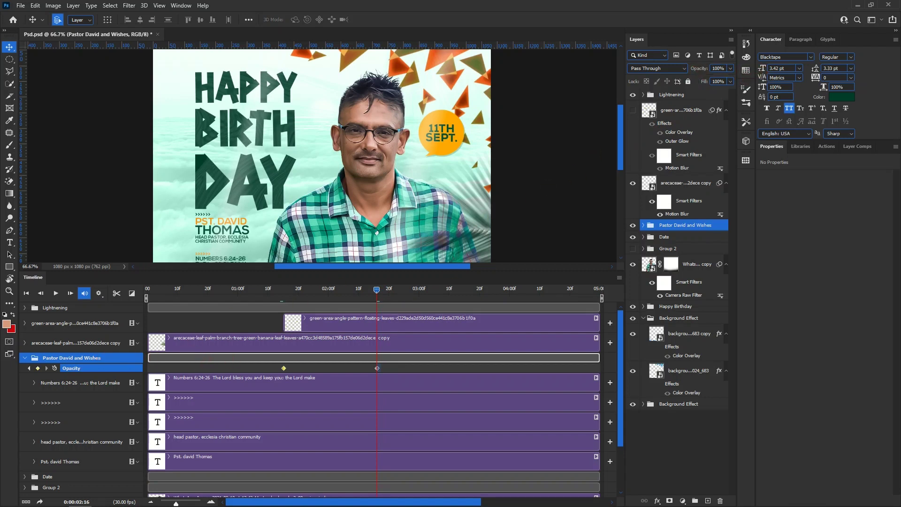
{"action": "left_click", "coordinate": [24, 358]}
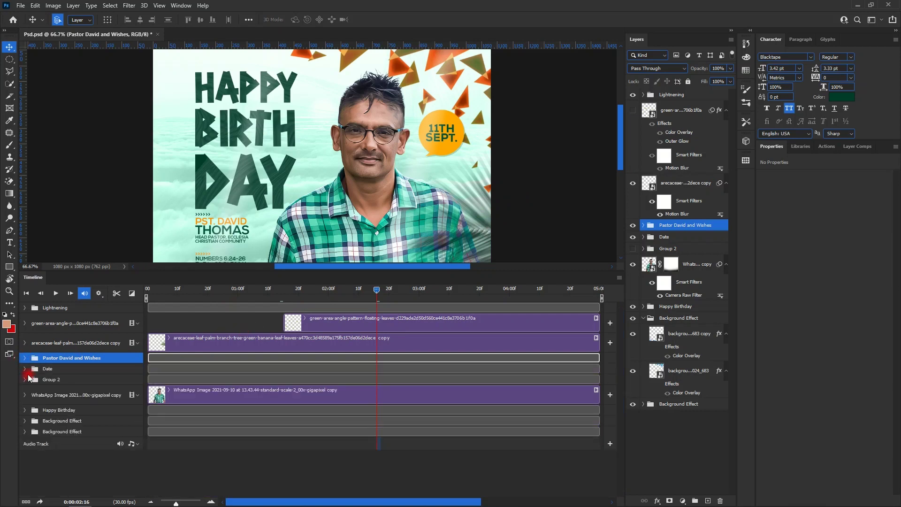
- Enable opacity keyframing for the Date group at 0:00:02:20 and set its opacity there to 0%
{"action": "left_click", "coordinate": [24, 368]}
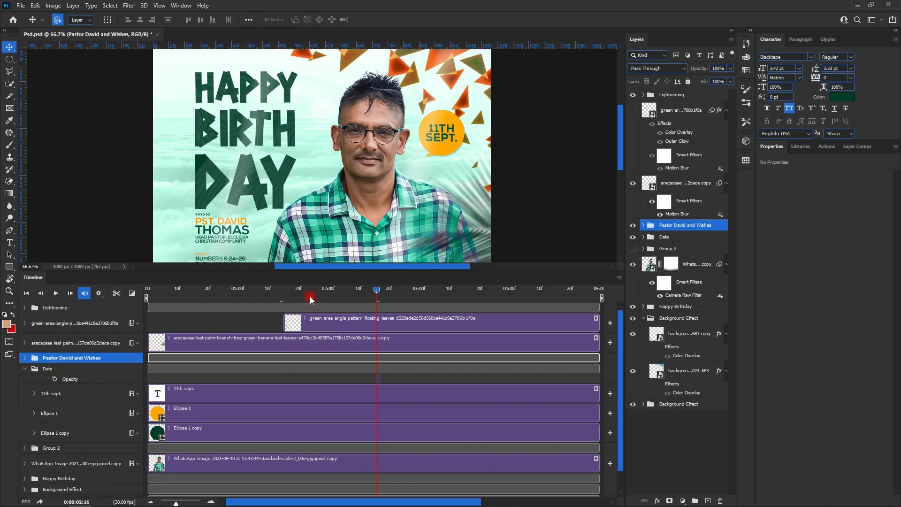
{"action": "left_click_drag", "start_coordinate": [378, 292], "coordinate": [386, 311]}
{"action": "left_click", "coordinate": [54, 378]}
{"action": "left_click", "coordinate": [717, 68]}
{"action": "type", "text": "0"}
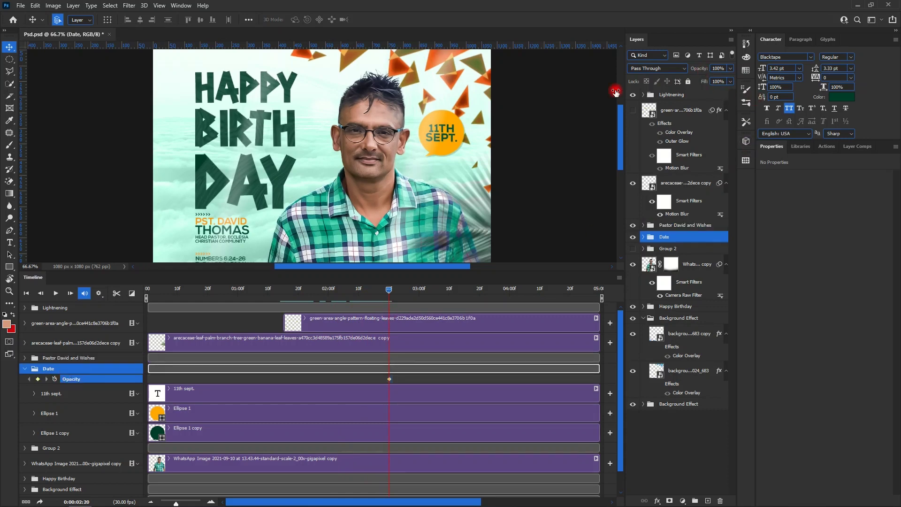
{"action": "key", "text": "Return"}
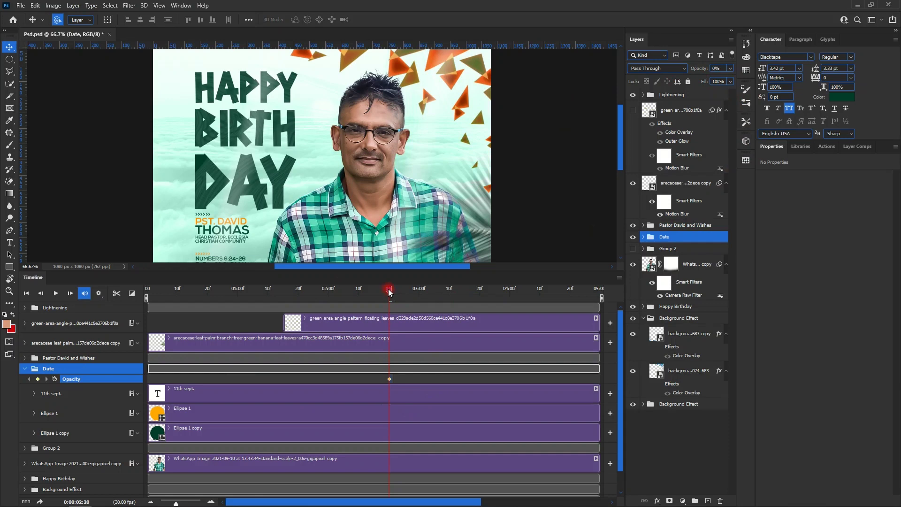
- Add a 100% opacity keyframe to the Date group at 0:00:03:09 and return to the start of the timeline
{"action": "left_click_drag", "start_coordinate": [389, 291], "coordinate": [455, 292]}
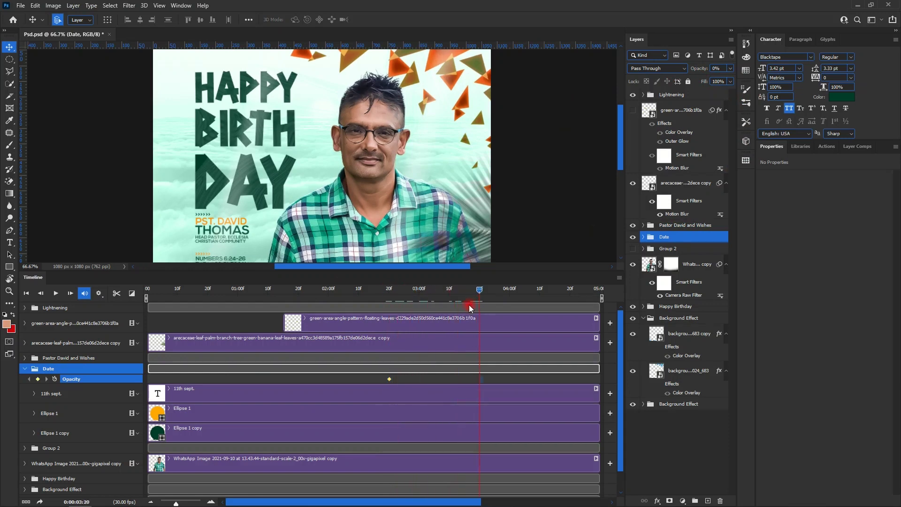
{"action": "left_click", "coordinate": [465, 291]}
{"action": "left_click_drag", "start_coordinate": [463, 290], "coordinate": [446, 299]}
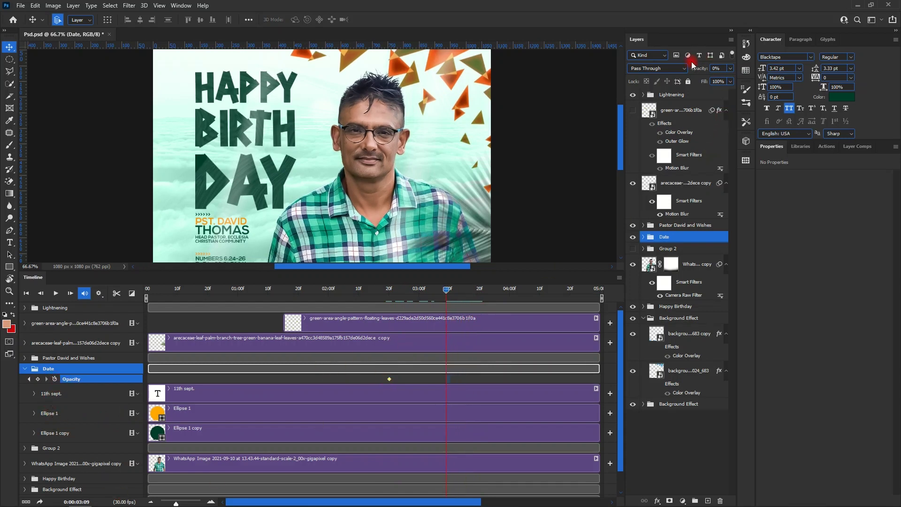
{"action": "left_click_drag", "start_coordinate": [696, 67], "coordinate": [744, 71]}
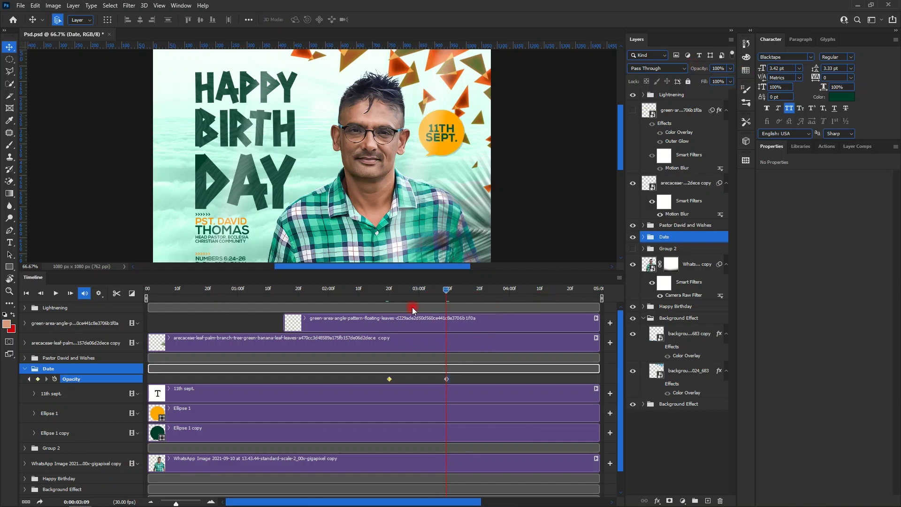
{"action": "left_click_drag", "start_coordinate": [445, 293], "coordinate": [126, 324]}
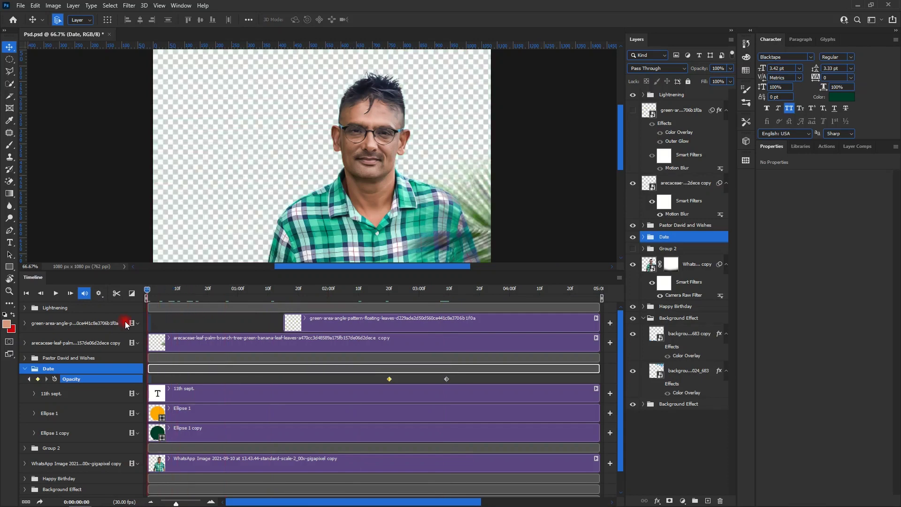
- Collapse the Date group's track, then inspect the palm-branch layer by toggling its visibility, expanding its track and scrubbing the timeline
{"action": "left_click_drag", "start_coordinate": [182, 323], "coordinate": [447, 336]}
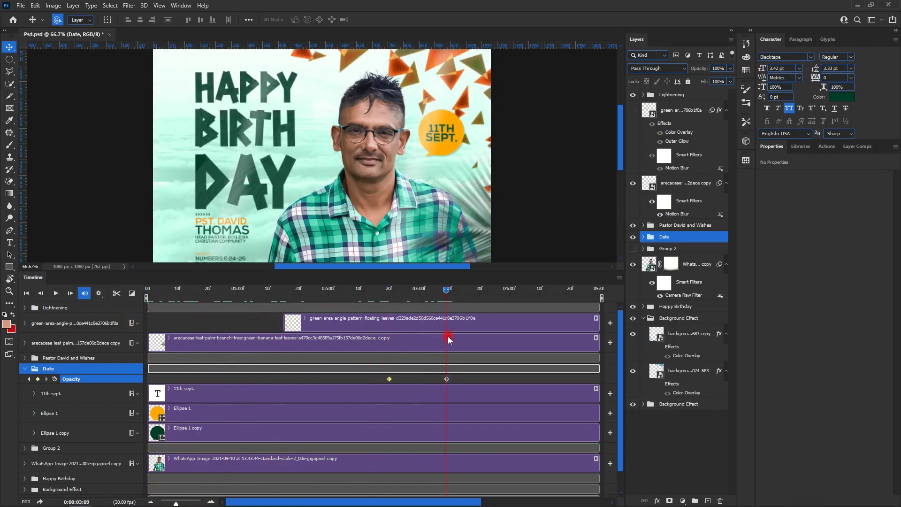
{"action": "left_click", "coordinate": [24, 369]}
{"action": "left_click", "coordinate": [71, 345]}
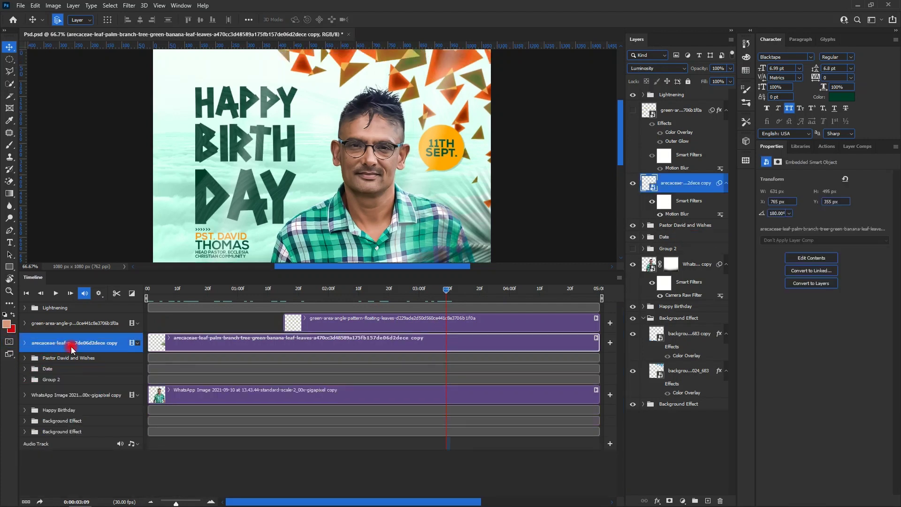
{"action": "left_click", "coordinate": [631, 183]}
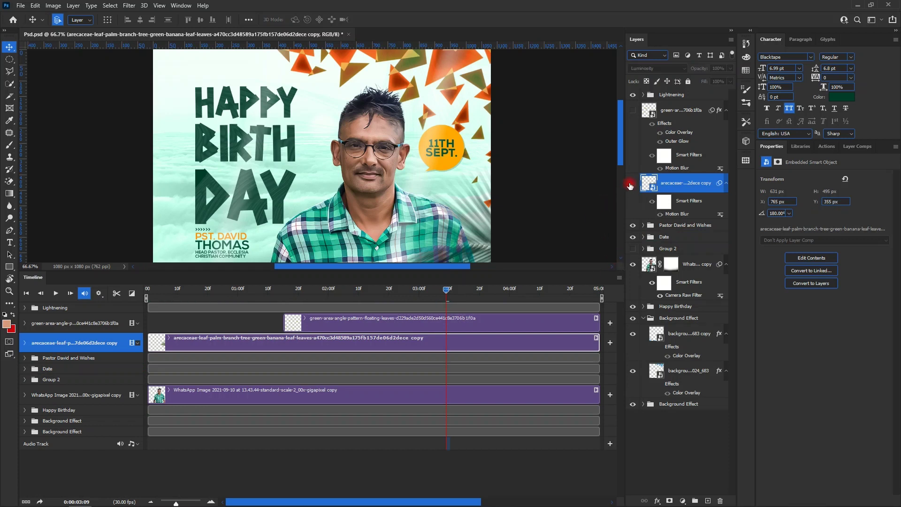
{"action": "left_click", "coordinate": [632, 183]}
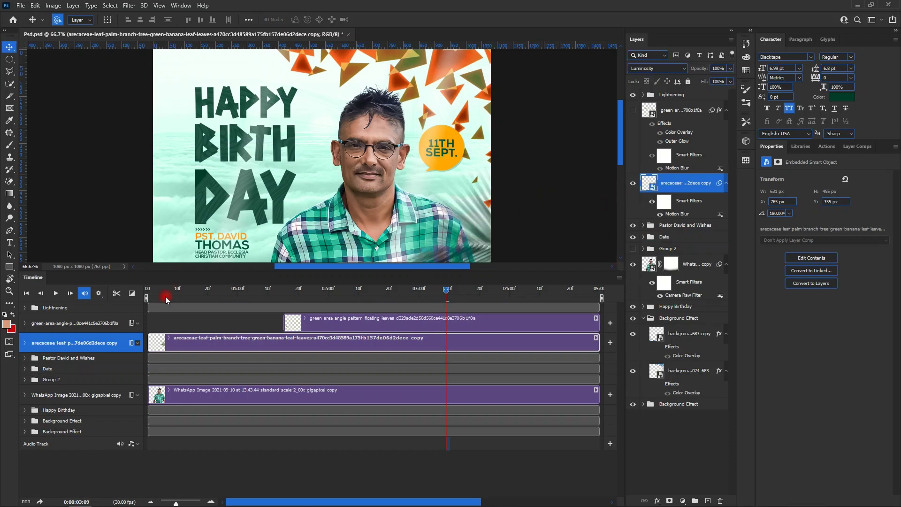
{"action": "left_click", "coordinate": [25, 343]}
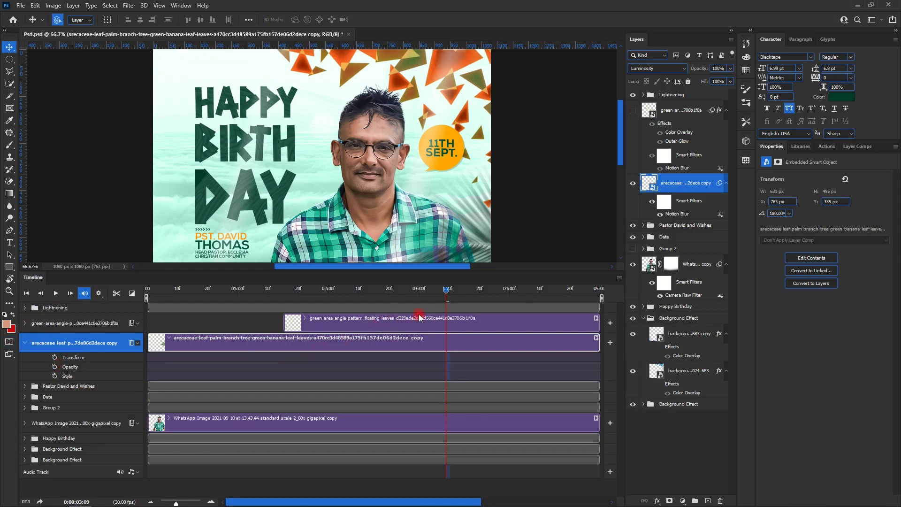
{"action": "left_click_drag", "start_coordinate": [440, 291], "coordinate": [377, 335]}
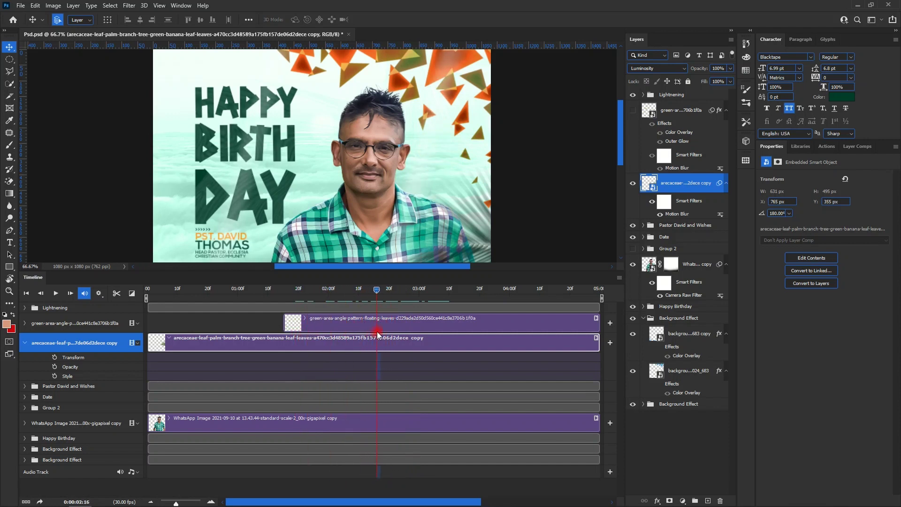
- Enable opacity keyframing for the man's photo layer at 0:00:02:02 and set its opacity there to 0%
{"action": "left_click", "coordinate": [40, 424]}
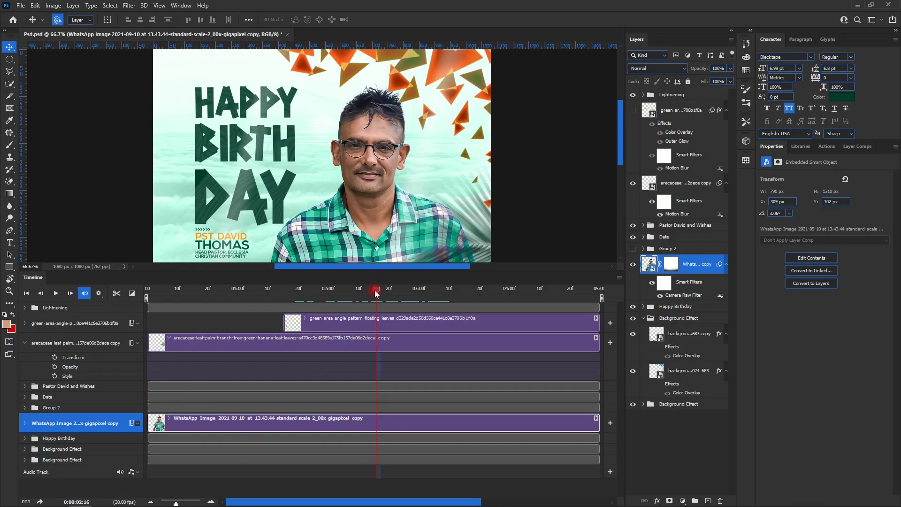
{"action": "left_click_drag", "start_coordinate": [355, 291], "coordinate": [334, 348]}
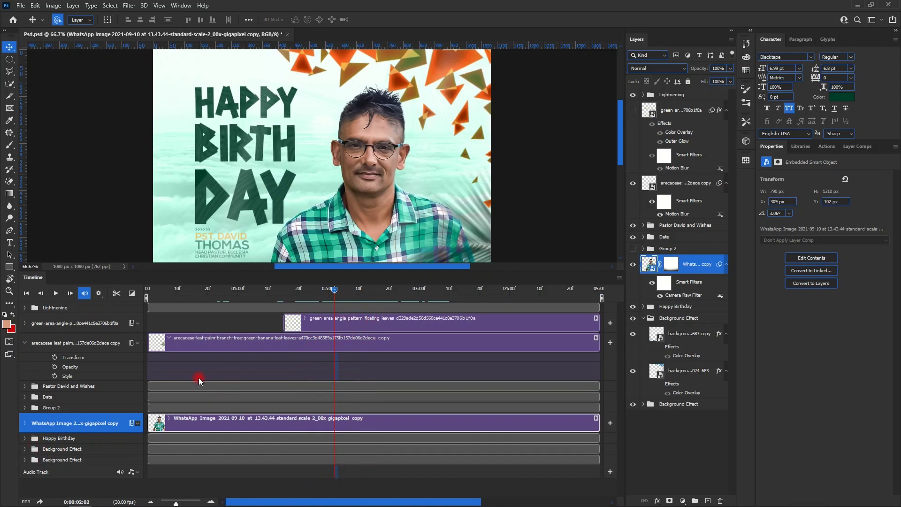
{"action": "left_click", "coordinate": [25, 423]}
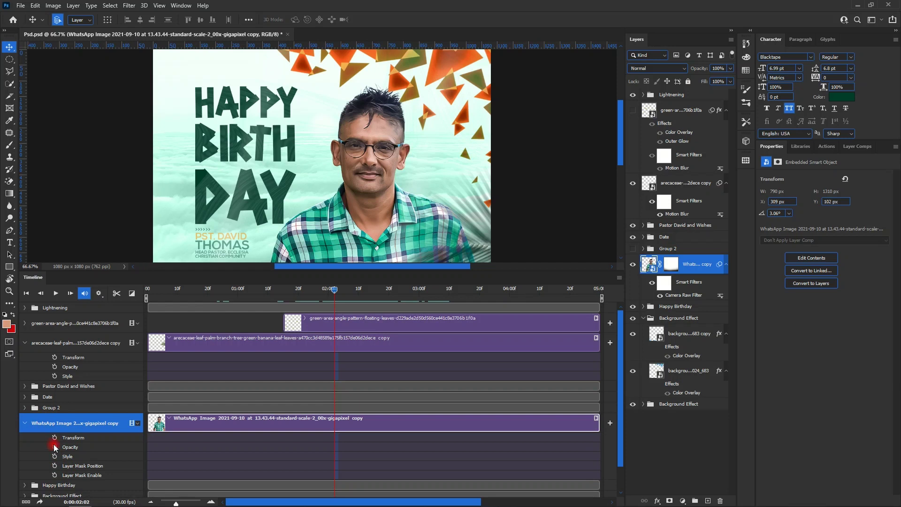
{"action": "left_click", "coordinate": [54, 447]}
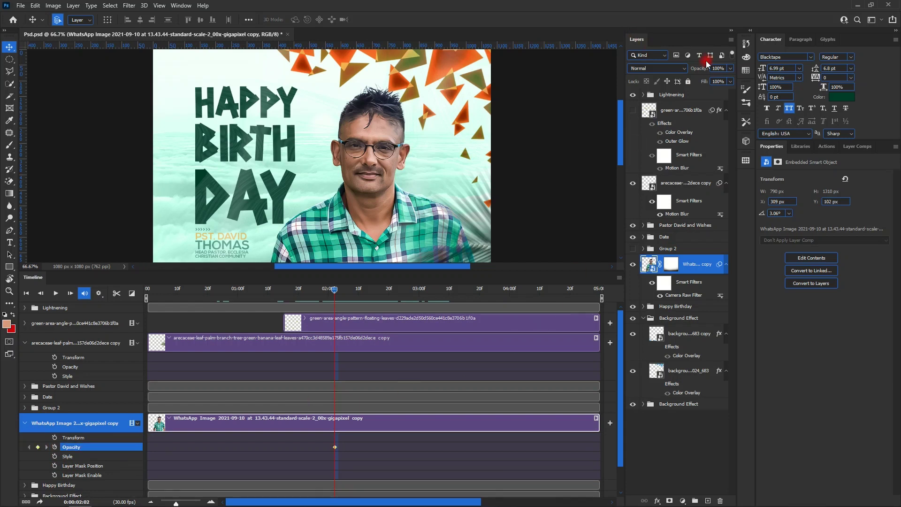
{"action": "left_click_drag", "start_coordinate": [696, 71], "coordinate": [453, 244]}
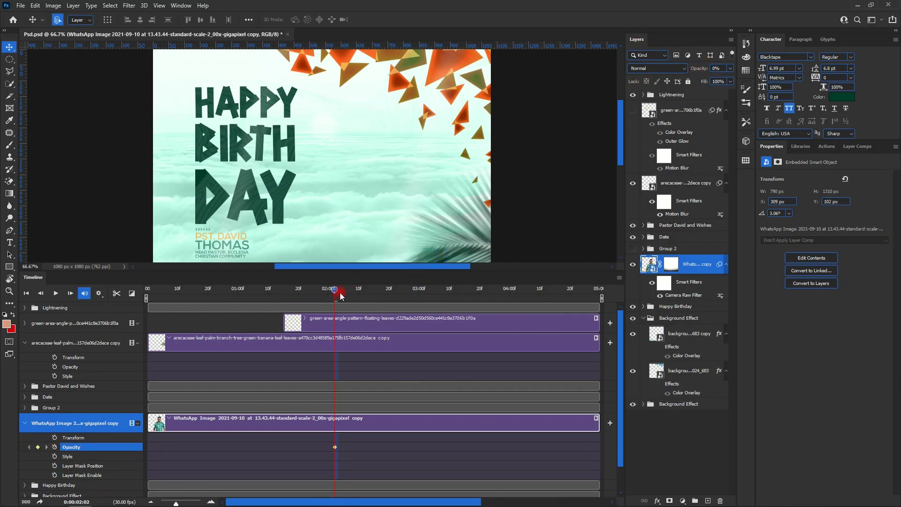
- Add a 100% opacity keyframe to the man's photo layer at 0:00:03:00 and collapse the photo and palm-branch tracks
{"action": "left_click_drag", "start_coordinate": [336, 293], "coordinate": [419, 315]}
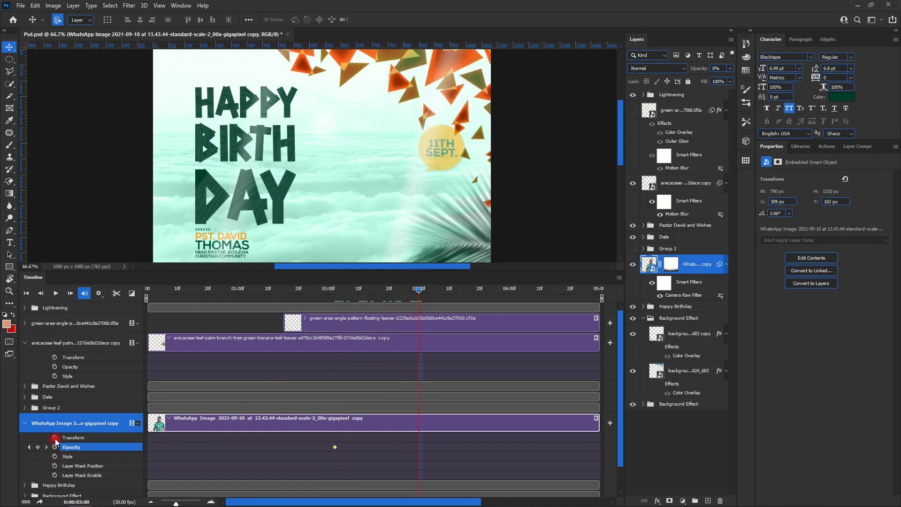
{"action": "left_click", "coordinate": [47, 447]}
{"action": "left_click", "coordinate": [714, 68]}
{"action": "type", "text": "100"}
{"action": "key", "text": "Return"}
{"action": "left_click", "coordinate": [629, 256]}
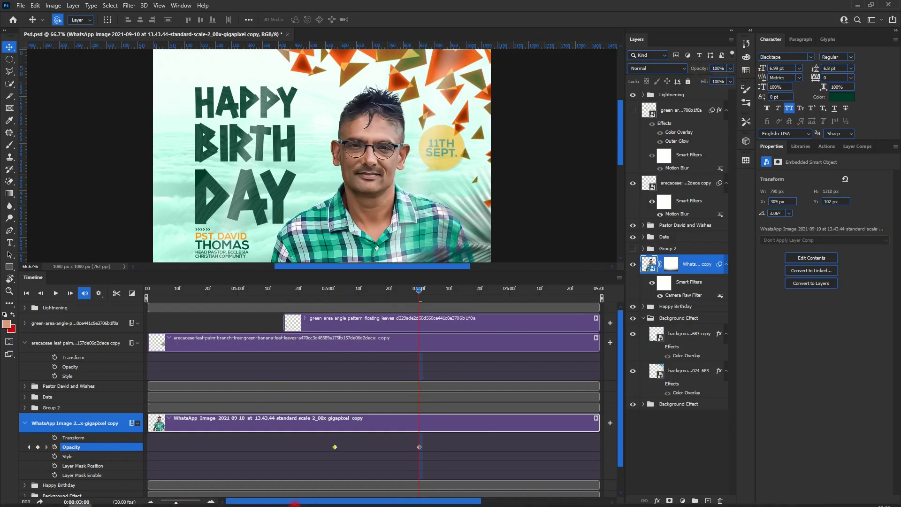
{"action": "mouse_move", "coordinate": [204, 504]}
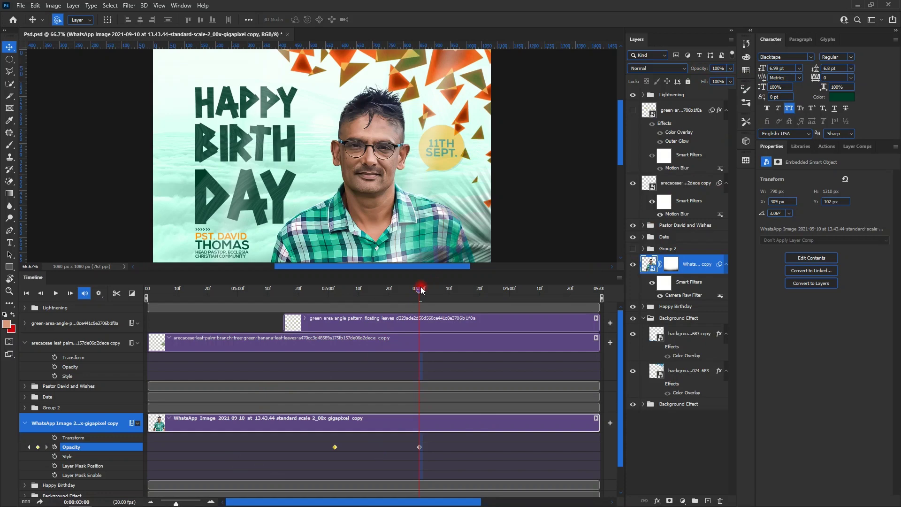
{"action": "left_click_drag", "start_coordinate": [419, 293], "coordinate": [477, 333]}
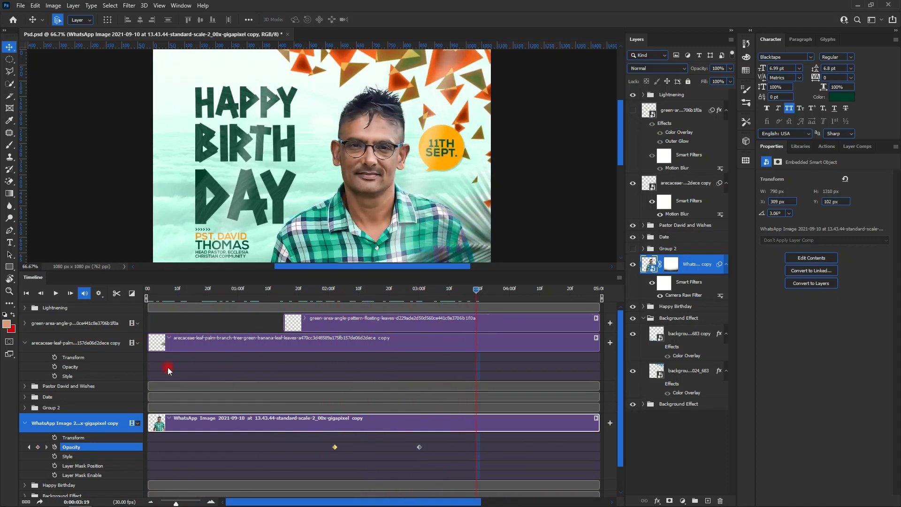
{"action": "left_click", "coordinate": [25, 344]}
{"action": "left_click", "coordinate": [24, 394]}
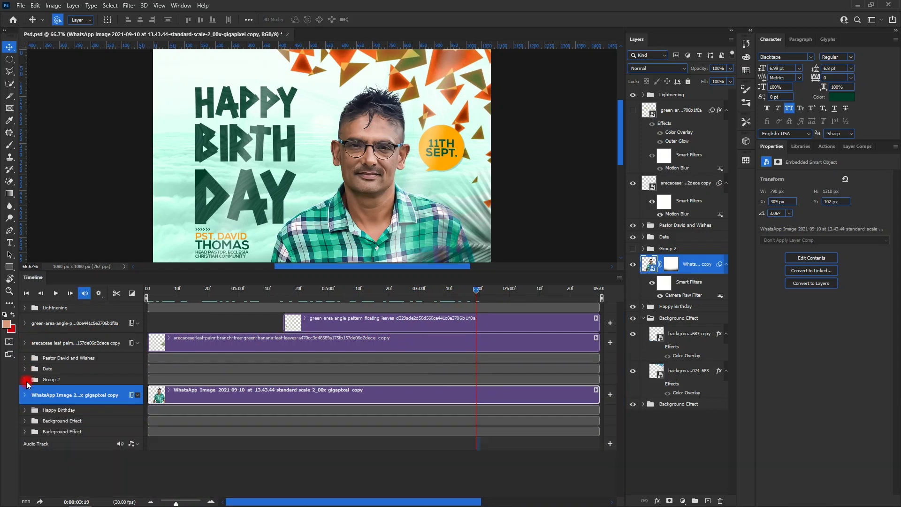
- Set the palm-branch layer's opacity to 0% and enable opacity keyframing for it at 0:00:02:28
{"action": "left_click", "coordinate": [25, 343]}
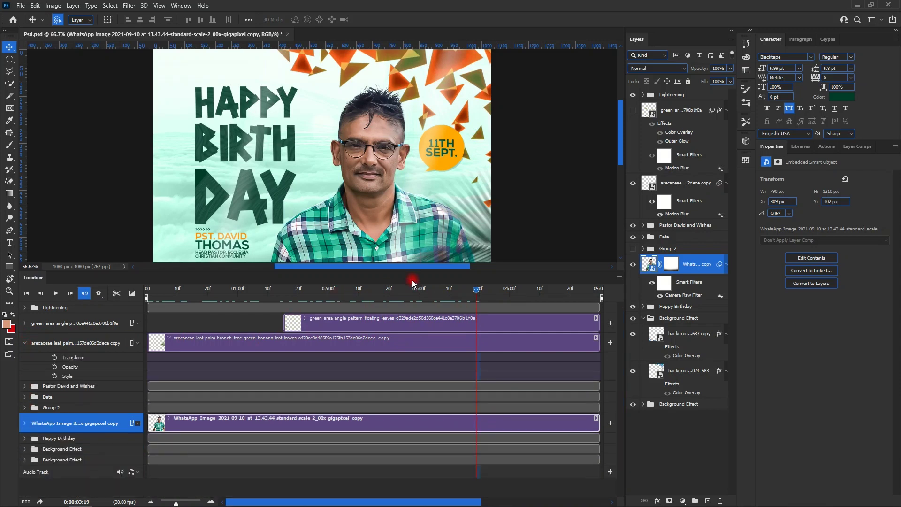
{"action": "left_click_drag", "start_coordinate": [477, 291], "coordinate": [424, 301]}
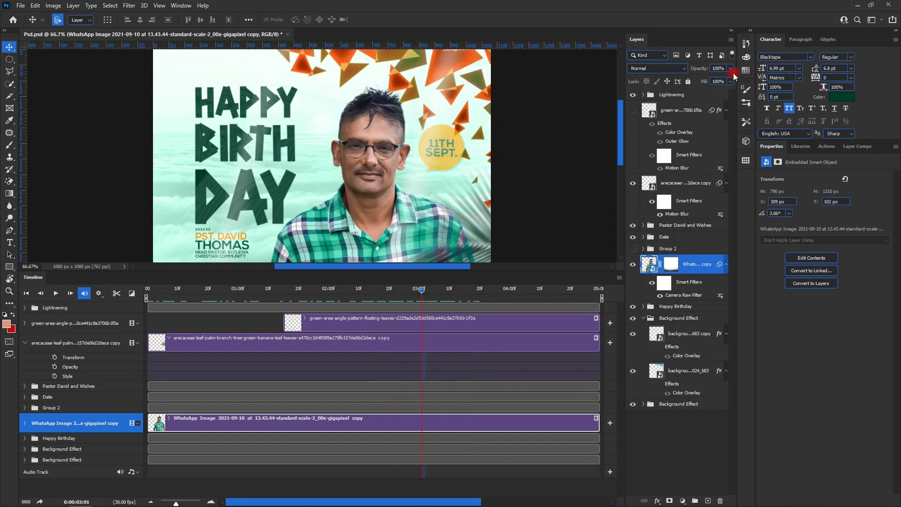
{"action": "left_click", "coordinate": [86, 343]}
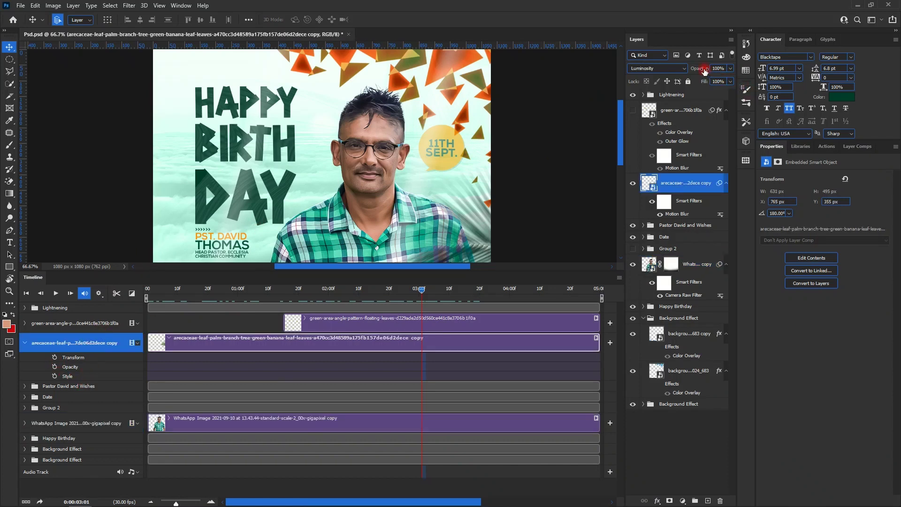
{"action": "left_click_drag", "start_coordinate": [694, 70], "coordinate": [615, 86]}
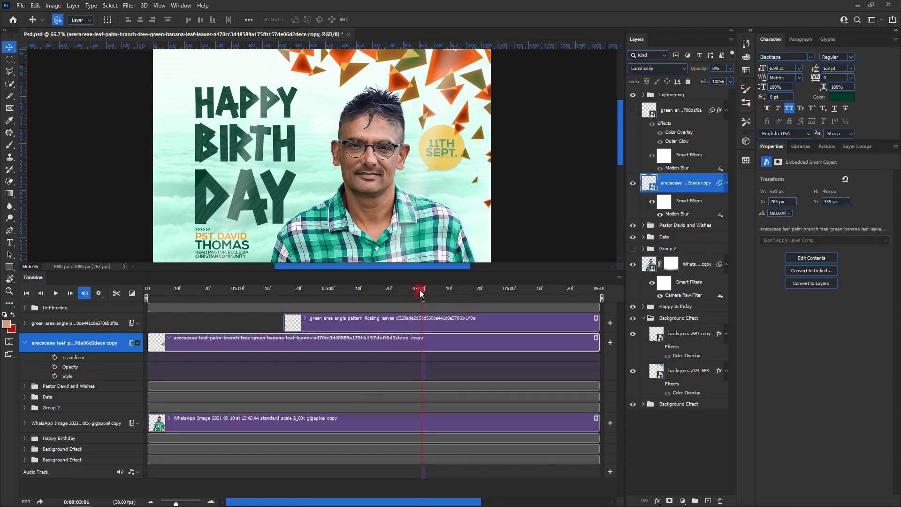
{"action": "mouse_move", "coordinate": [425, 289]}
{"action": "left_mouse_down"}
{"action": "mouse_move", "coordinate": [474, 288]}
{"action": "mouse_move", "coordinate": [412, 295]}
{"action": "left_mouse_up"}
{"action": "left_click", "coordinate": [82, 350]}
{"action": "left_click", "coordinate": [46, 361]}
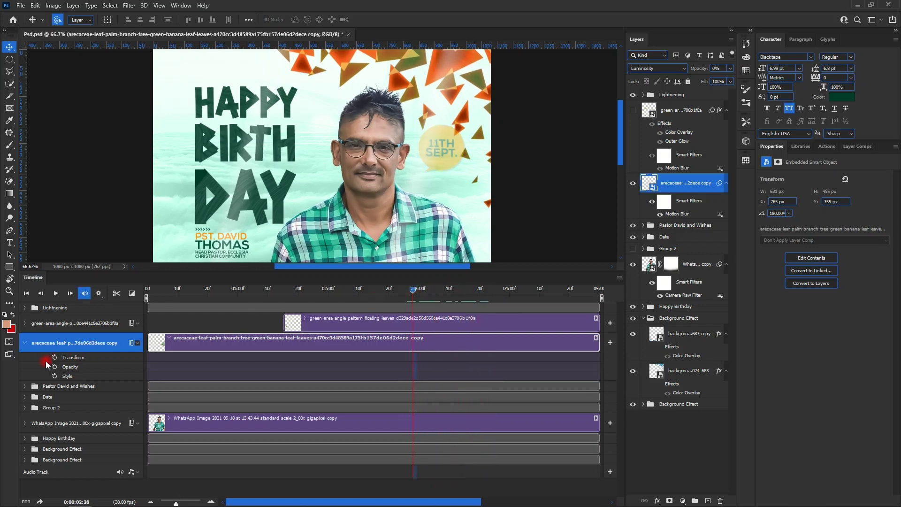
{"action": "left_click", "coordinate": [55, 367]}
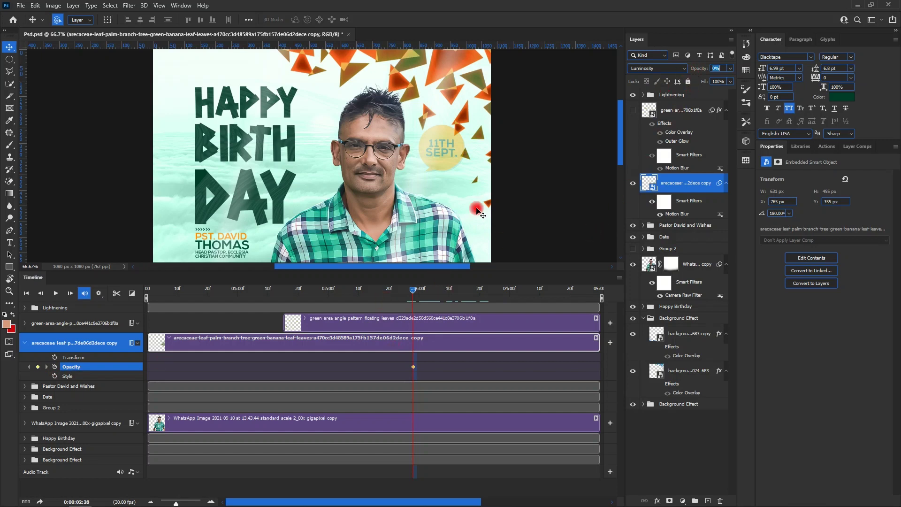
- Add a 100% opacity keyframe to the palm-branch layer at 0:00:03:14
{"action": "left_click", "coordinate": [413, 288]}
{"action": "left_click_drag", "start_coordinate": [414, 292], "coordinate": [448, 302]}
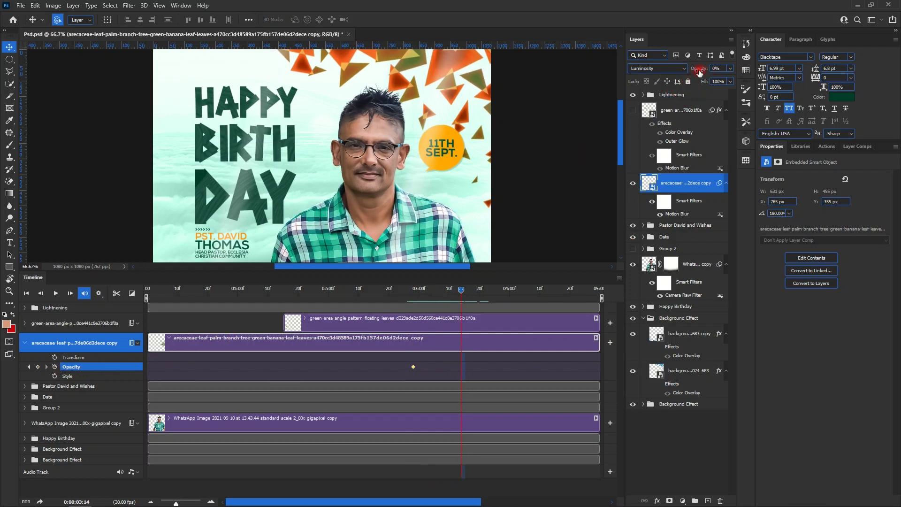
{"action": "left_click_drag", "start_coordinate": [699, 68], "coordinate": [769, 72]}
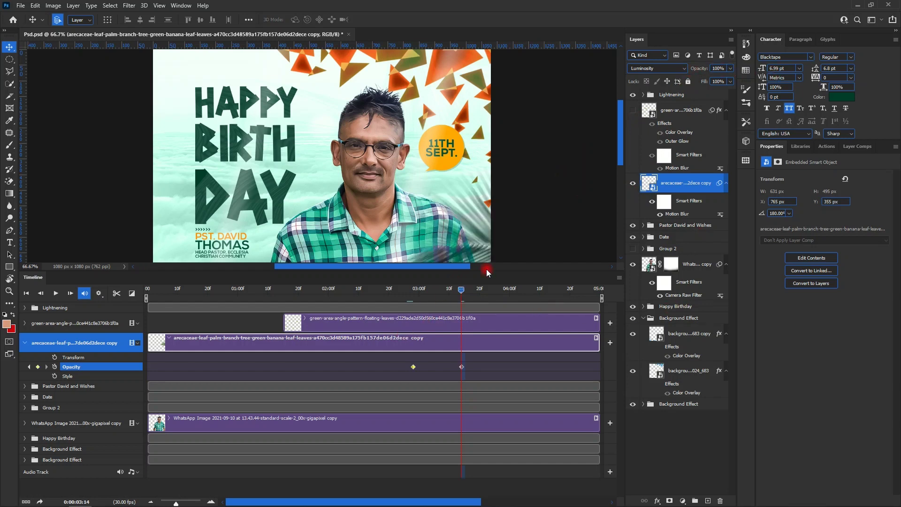
- Show the floating green leaves layer and extend its clip back to the start of the timeline
{"action": "left_click", "coordinate": [632, 110]}
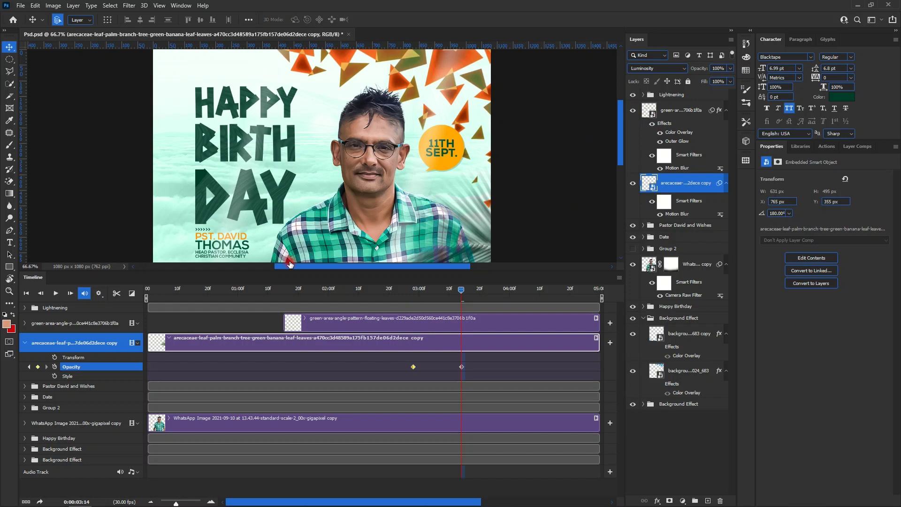
{"action": "left_click", "coordinate": [73, 323]}
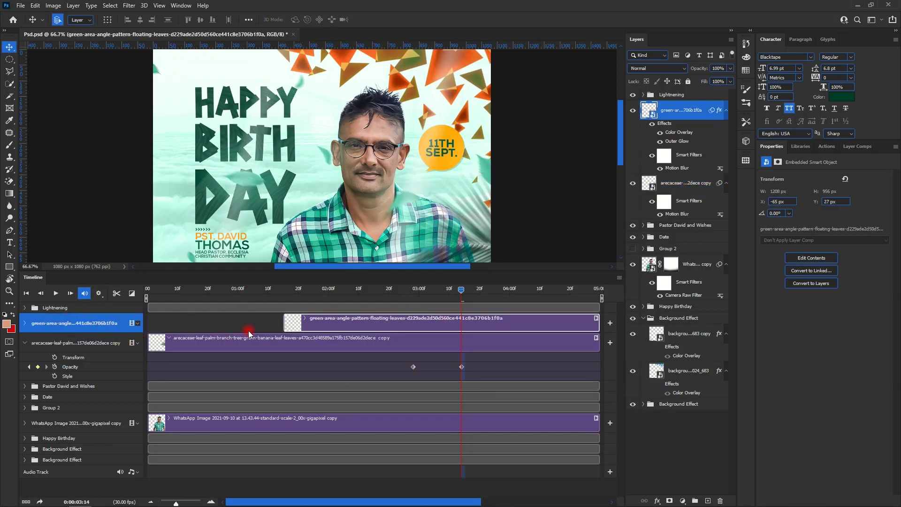
{"action": "left_click_drag", "start_coordinate": [285, 326], "coordinate": [91, 326]}
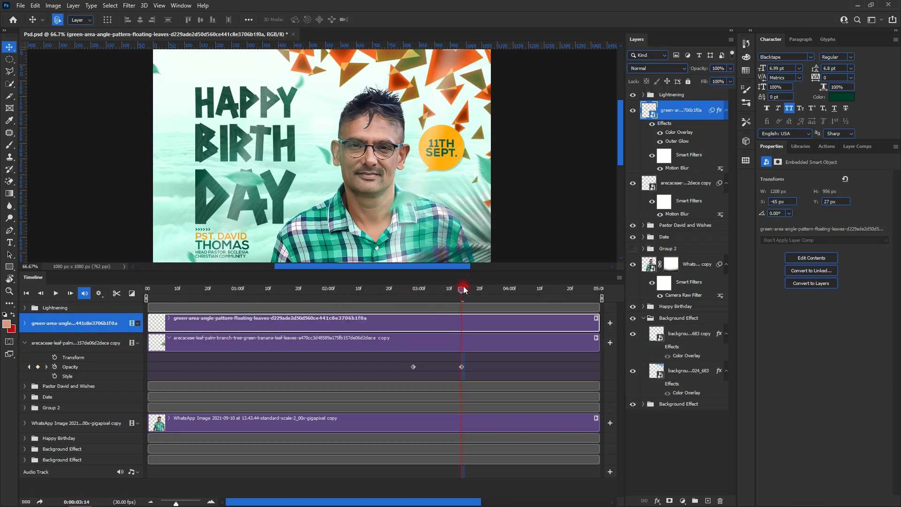
- Fade in the floating leaves layer with opacity keyframes of 0% at 0:00:03:07 and 100% at 0:00:03:26
{"action": "left_click_drag", "start_coordinate": [464, 290], "coordinate": [440, 291]}
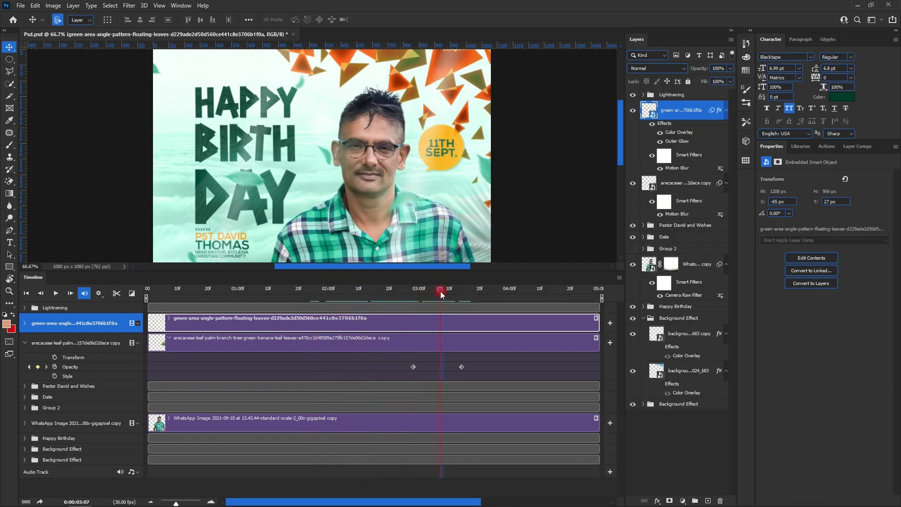
{"action": "left_click", "coordinate": [25, 323]}
{"action": "left_click", "coordinate": [55, 347]}
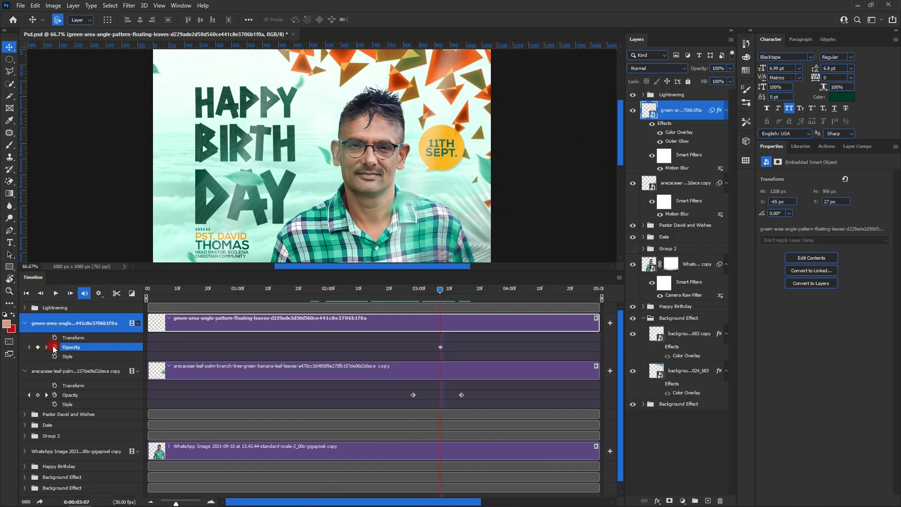
{"action": "left_click_drag", "start_coordinate": [694, 69], "coordinate": [432, 336]}
{"action": "left_click_drag", "start_coordinate": [441, 293], "coordinate": [497, 300]}
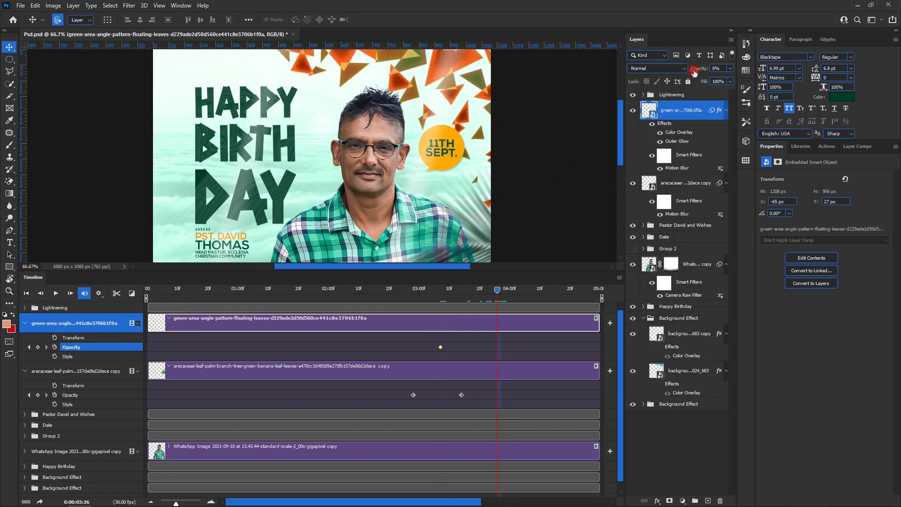
{"action": "left_click_drag", "start_coordinate": [696, 70], "coordinate": [764, 75]}
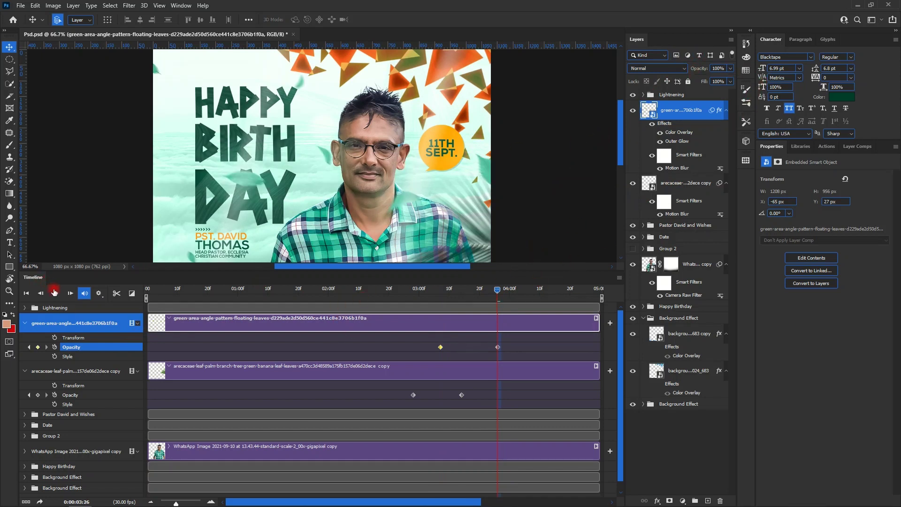
- Fade in the Lightnening group with opacity keyframes of 0% at 0:00:04:00 and 100% at 0:00:04:11
{"action": "left_click", "coordinate": [179, 308]}
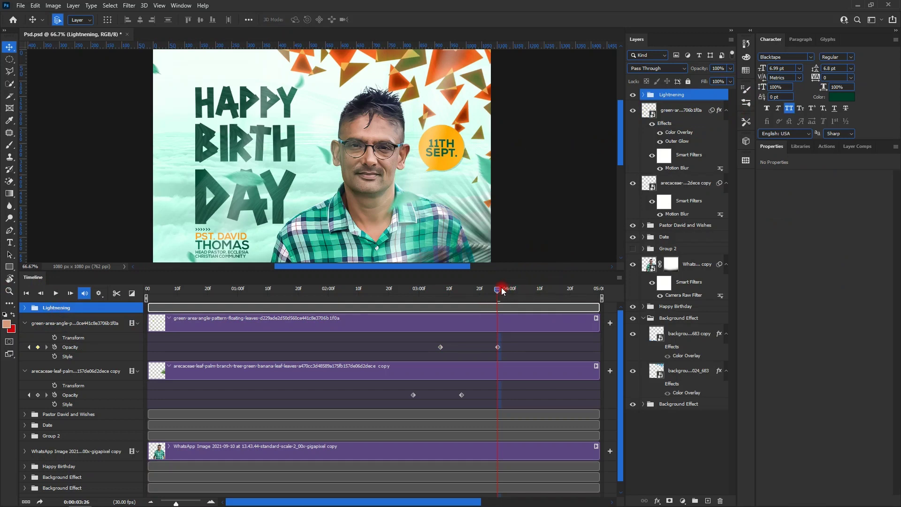
{"action": "left_click_drag", "start_coordinate": [498, 291], "coordinate": [511, 308]}
{"action": "left_click", "coordinate": [25, 307]}
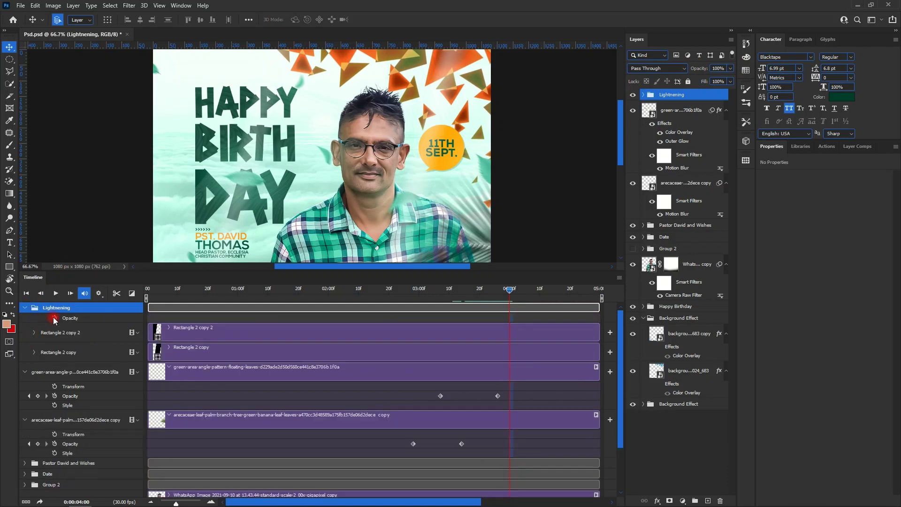
{"action": "left_click", "coordinate": [55, 318]}
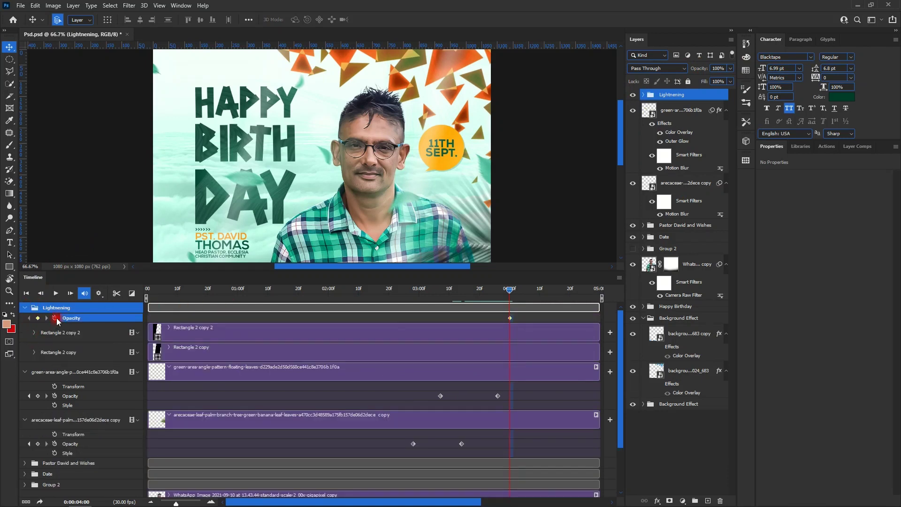
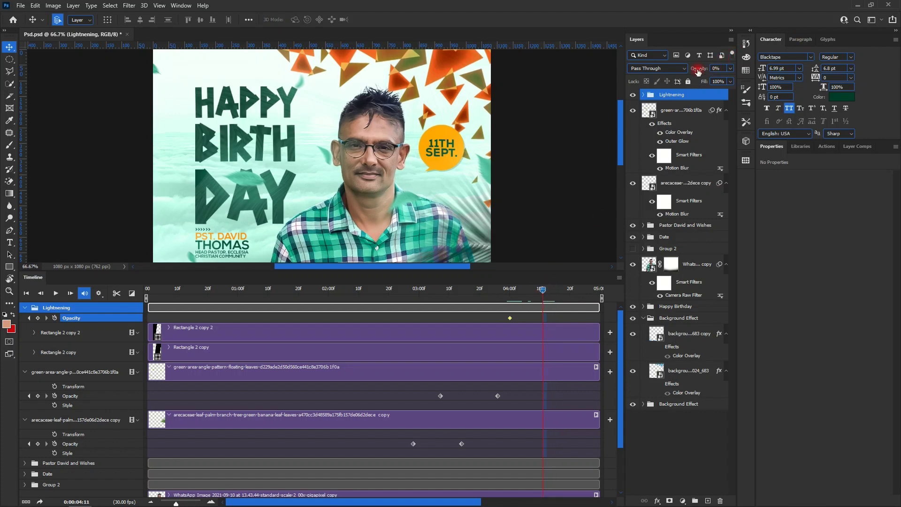
{"action": "left_click_drag", "start_coordinate": [699, 68], "coordinate": [835, 71]}
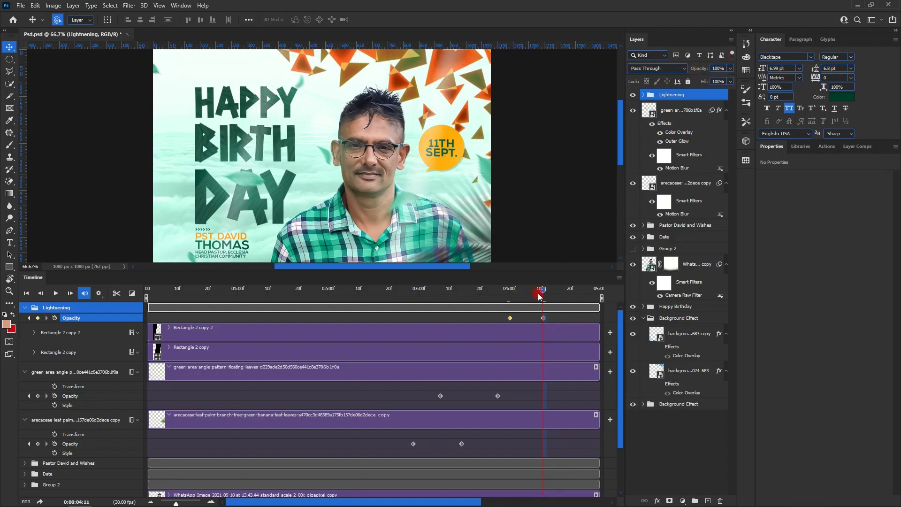
- Enlarge the canvas area and play the whole animation from the start of the timeline
{"action": "left_click_drag", "start_coordinate": [542, 289], "coordinate": [147, 289]}
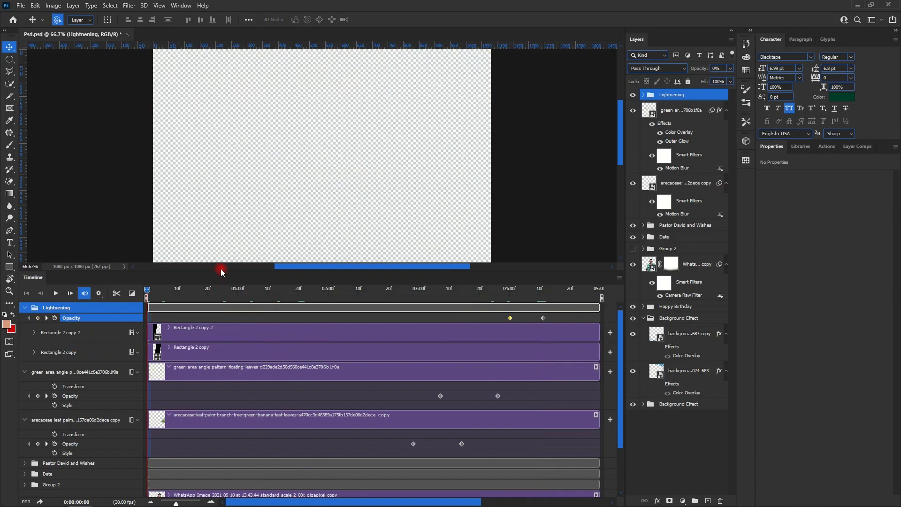
{"action": "left_click_drag", "start_coordinate": [214, 271], "coordinate": [203, 390]}
{"action": "key", "text": "space"}
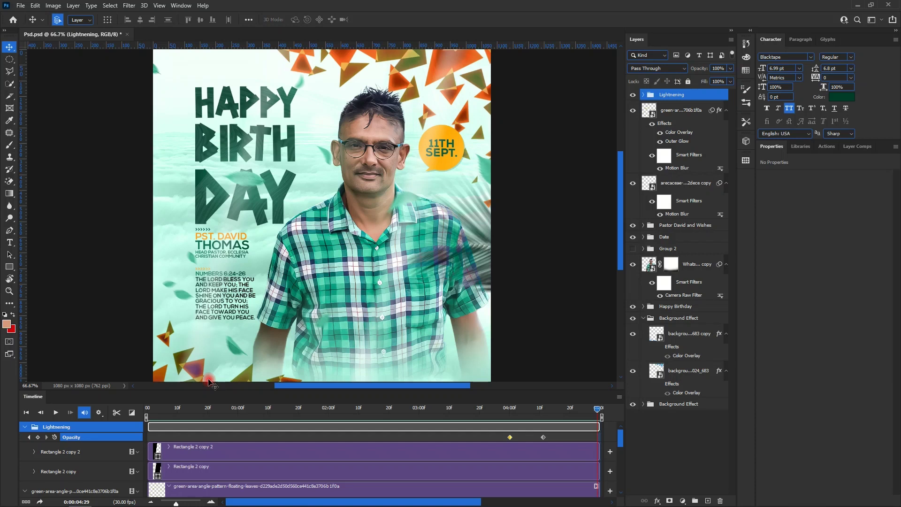
- Set up a video render named Video Pratice, saved to the My Original UI Color folder on the Desktop
{"action": "left_click", "coordinate": [620, 399]}
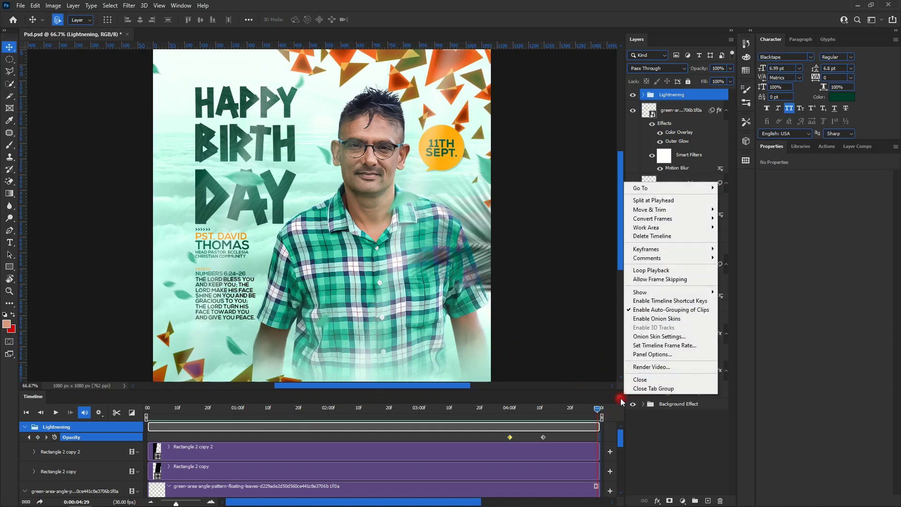
{"action": "left_click", "coordinate": [645, 367]}
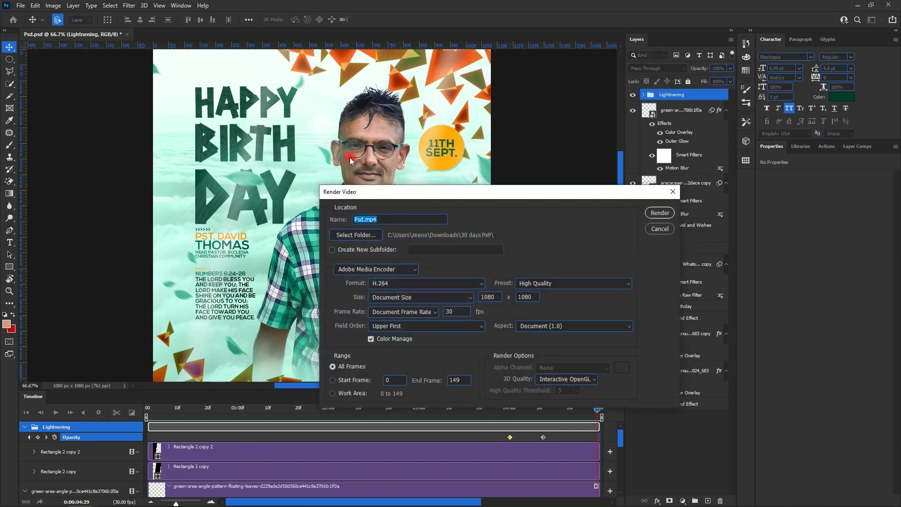
{"action": "left_click_drag", "start_coordinate": [361, 196], "coordinate": [495, 9]}
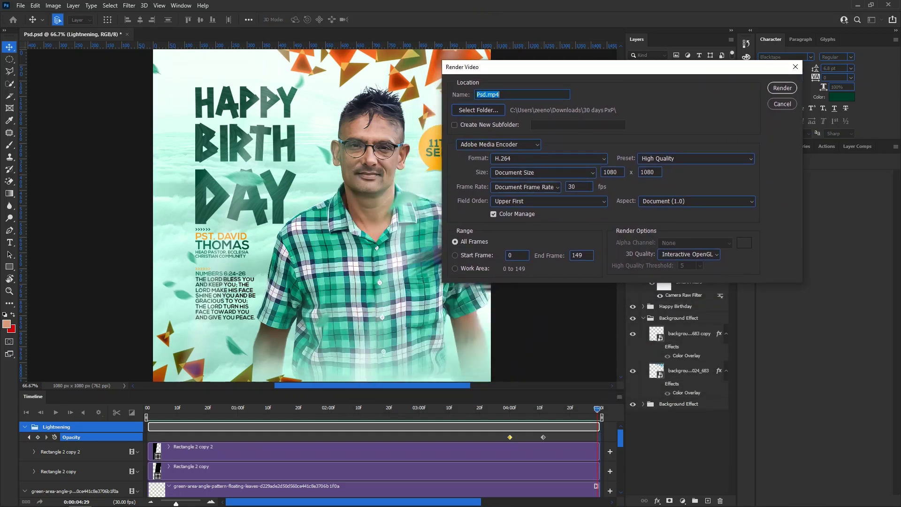
{"action": "type", "text": "Vi"}
{"action": "left_click", "coordinate": [485, 110]}
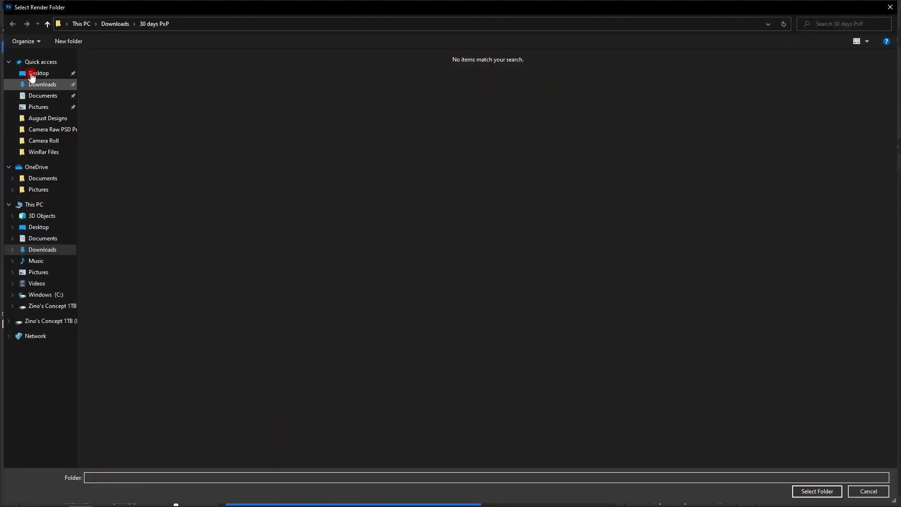
{"action": "left_click", "coordinate": [35, 74]}
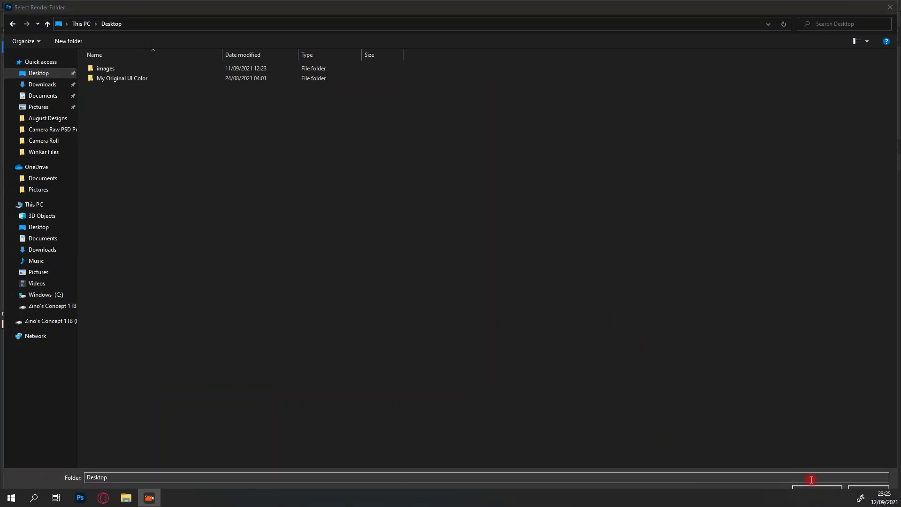
{"action": "left_click", "coordinate": [206, 78]}
{"action": "left_click", "coordinate": [803, 491]}
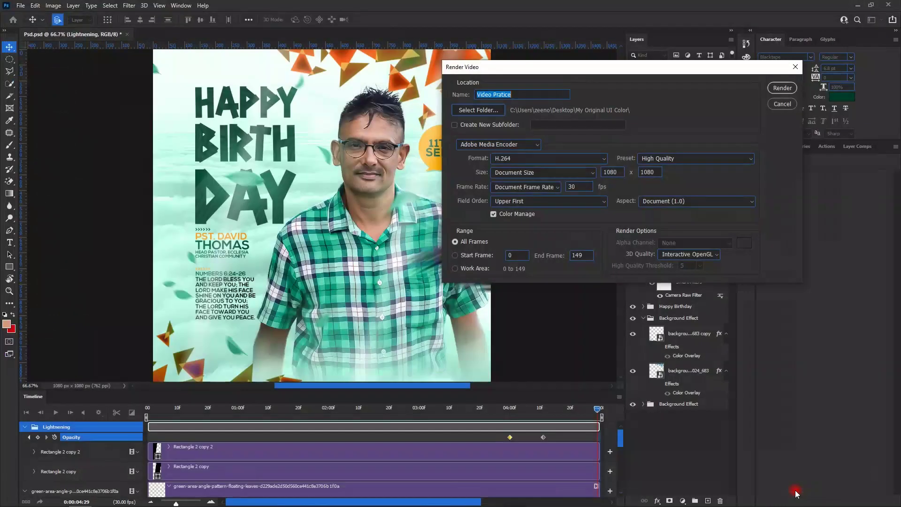
- Choose Adobe Media Encoder as the encoder for the video render
{"action": "left_click", "coordinate": [491, 146]}
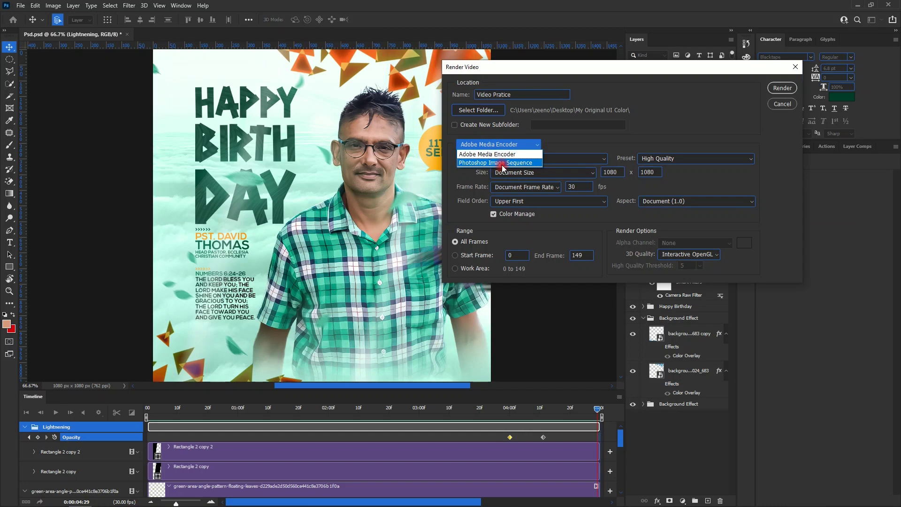
{"action": "left_click", "coordinate": [578, 137]}
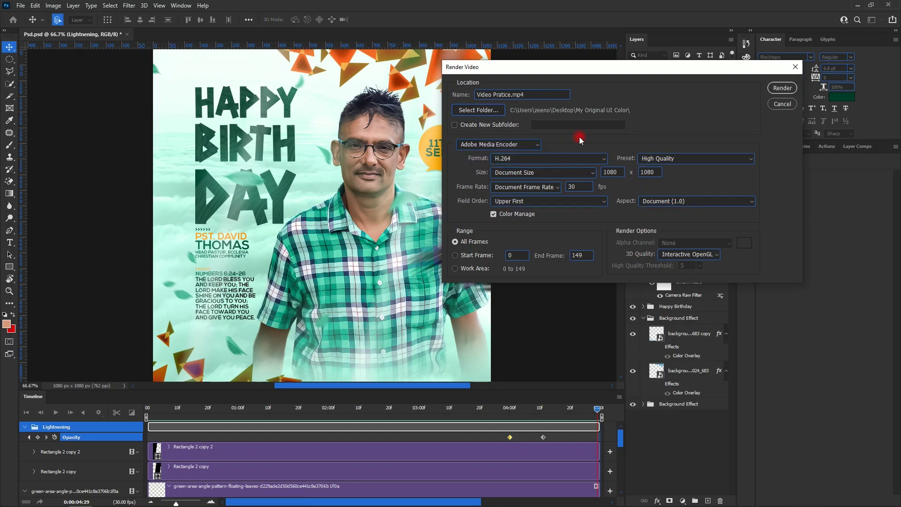
{"action": "left_click", "coordinate": [521, 142]}
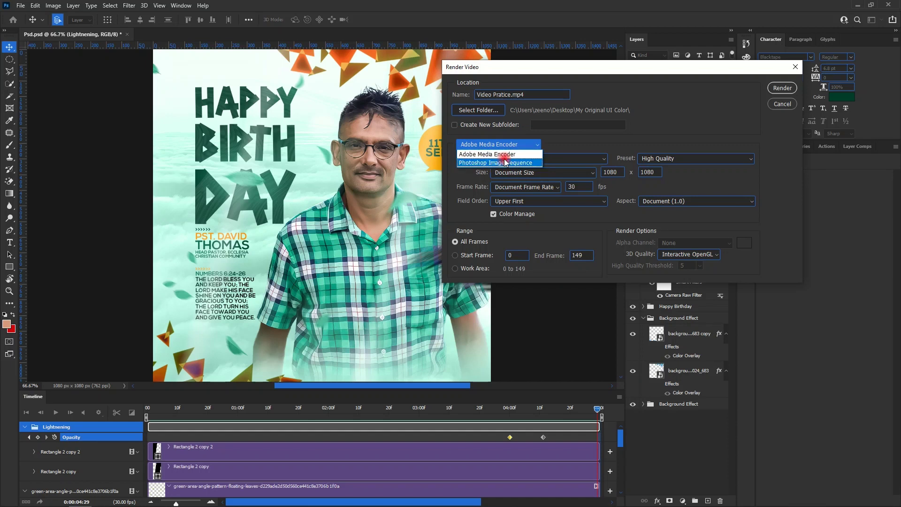
{"action": "left_click", "coordinate": [504, 155]}
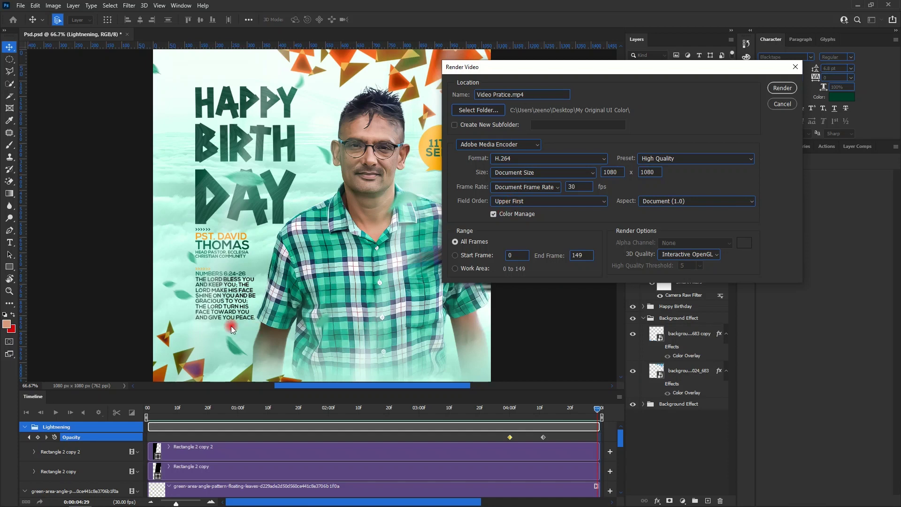
- Choose the field order and render all frames as a High Quality H.264 video at document size
{"action": "left_click", "coordinate": [581, 198]}
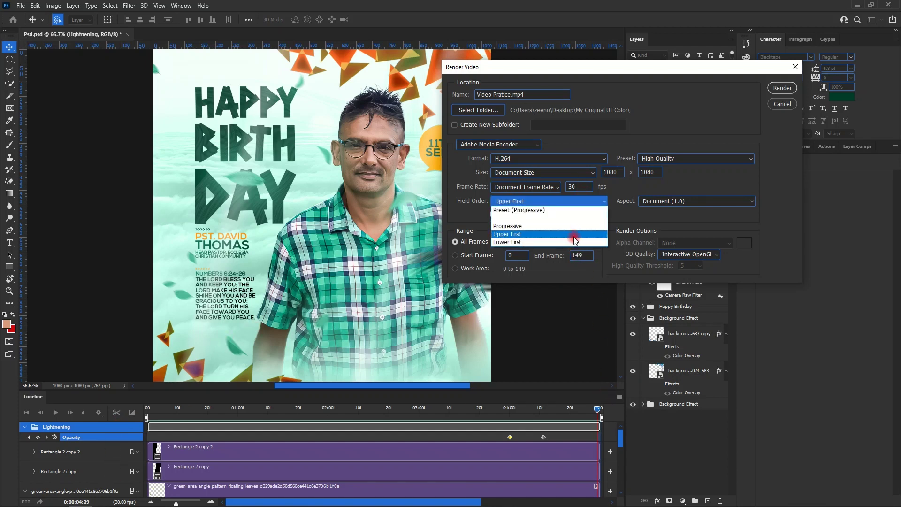
{"action": "left_click", "coordinate": [574, 234]}
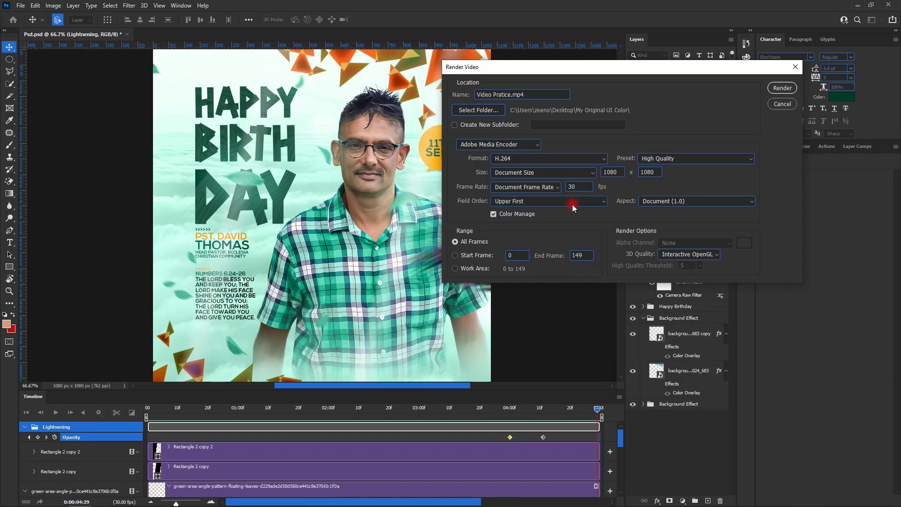
{"action": "left_click", "coordinate": [573, 204]}
{"action": "left_click", "coordinate": [552, 243]}
{"action": "left_click", "coordinate": [781, 88]}
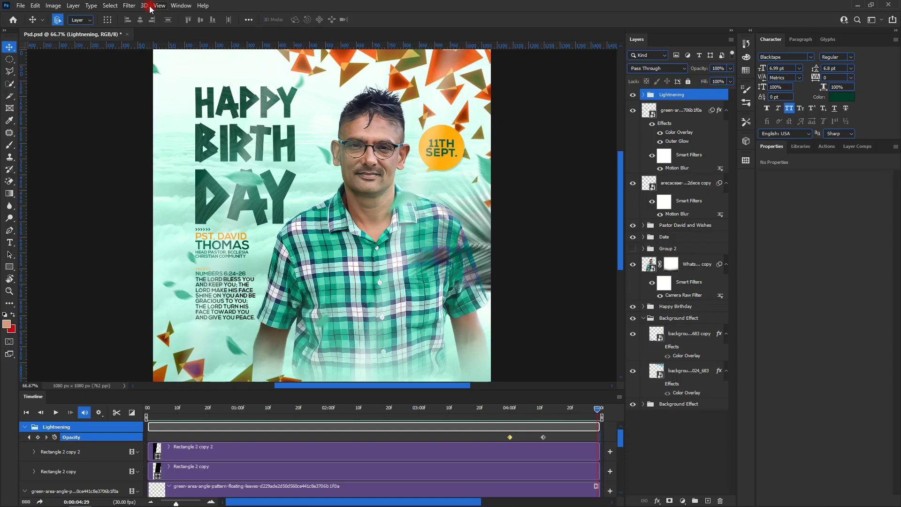
- Switch to File Explorer, play Video Pratice from the Desktop's My Original UI Color folder, and return to the flyer after closing the player
{"action": "mouse_move", "coordinate": [123, 502]}
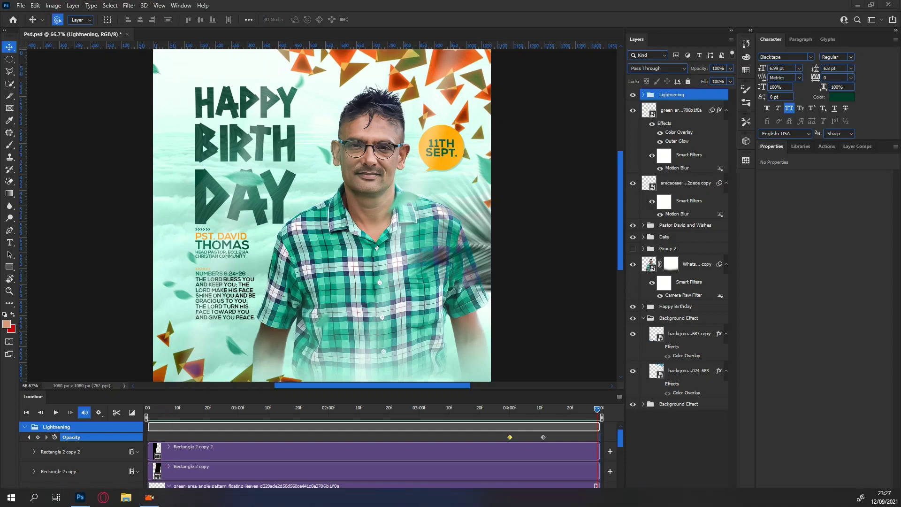
{"action": "left_click", "coordinate": [123, 503]}
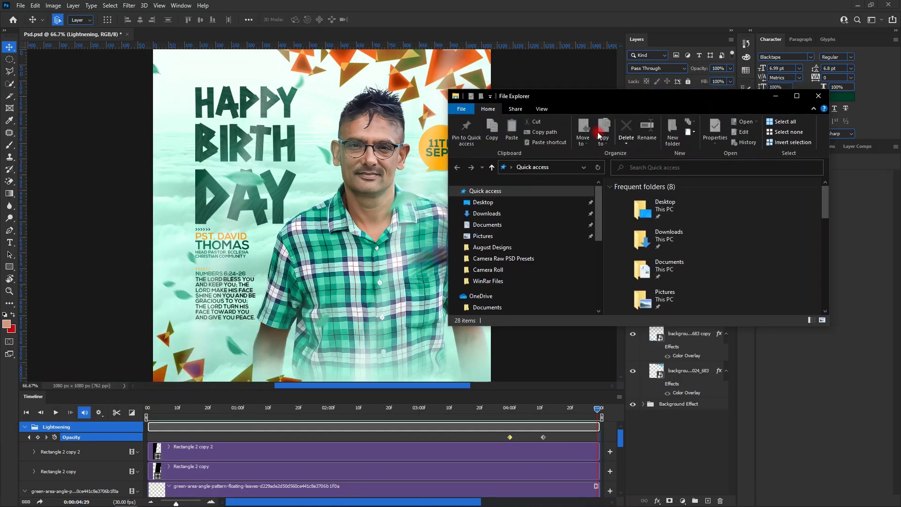
{"action": "double_click", "coordinate": [659, 215]}
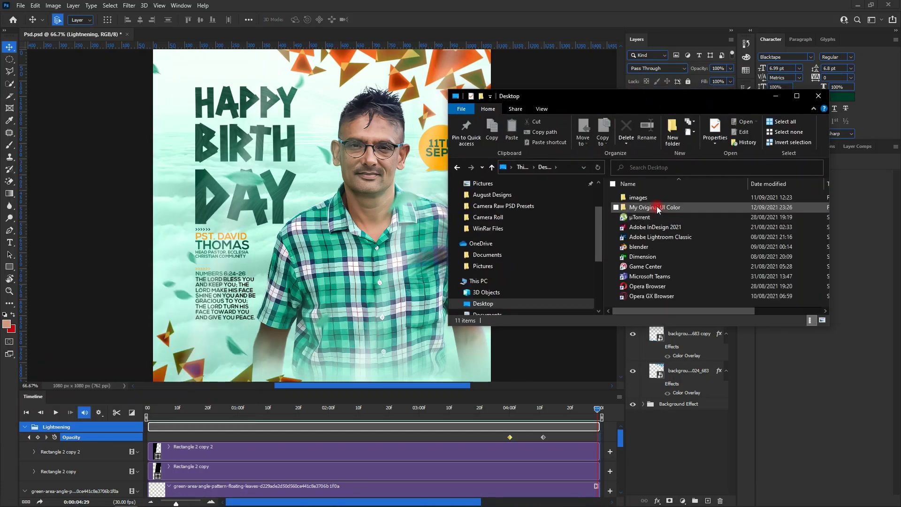
{"action": "double_click", "coordinate": [656, 207]}
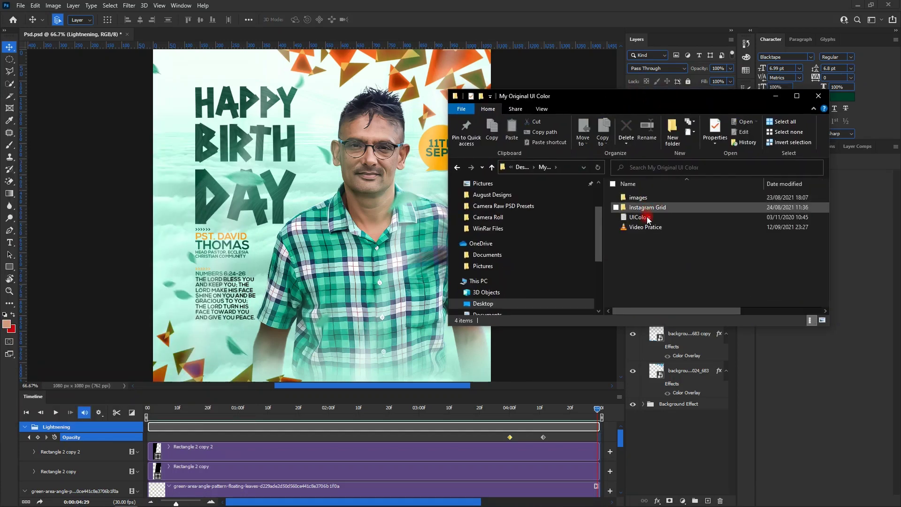
{"action": "double_click", "coordinate": [644, 228]}
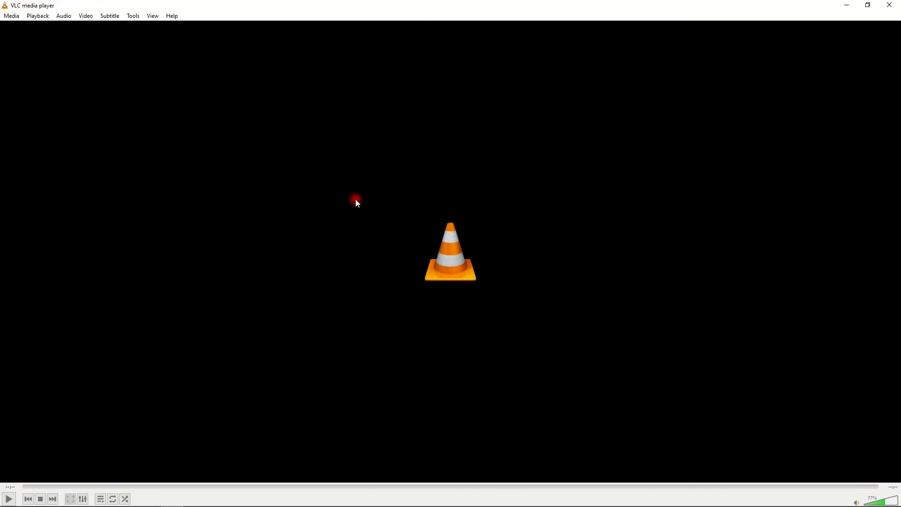
{"action": "left_click", "coordinate": [889, 5]}
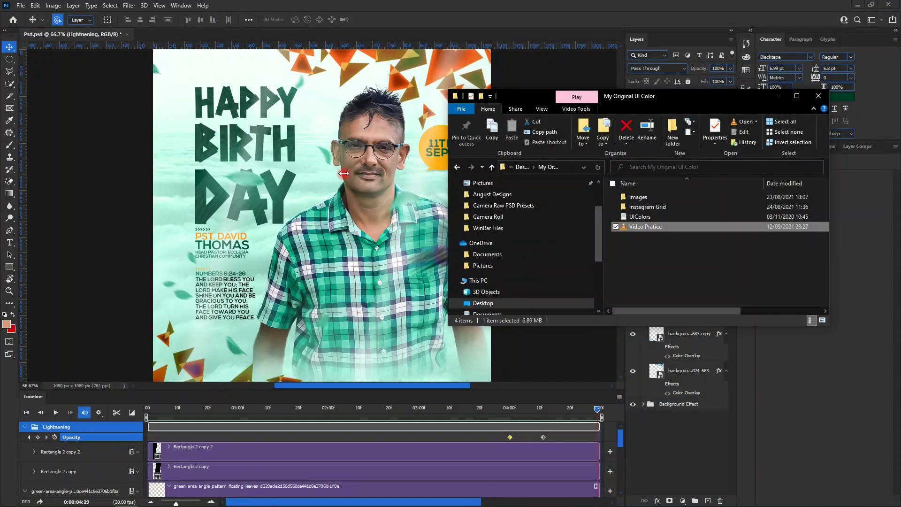
{"action": "left_click", "coordinate": [343, 173]}
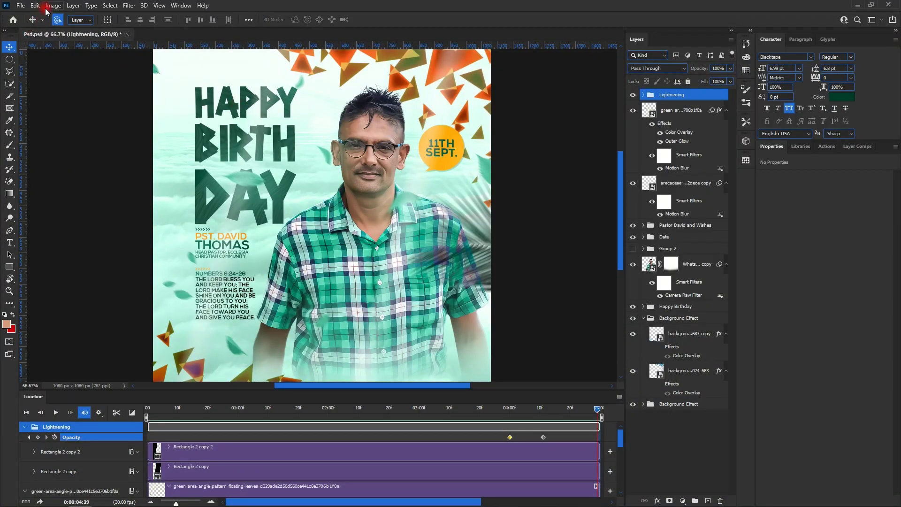
- Open the Save for Web (Legacy) export for the flyer and set its format to GIF
{"action": "left_click", "coordinate": [21, 7]}
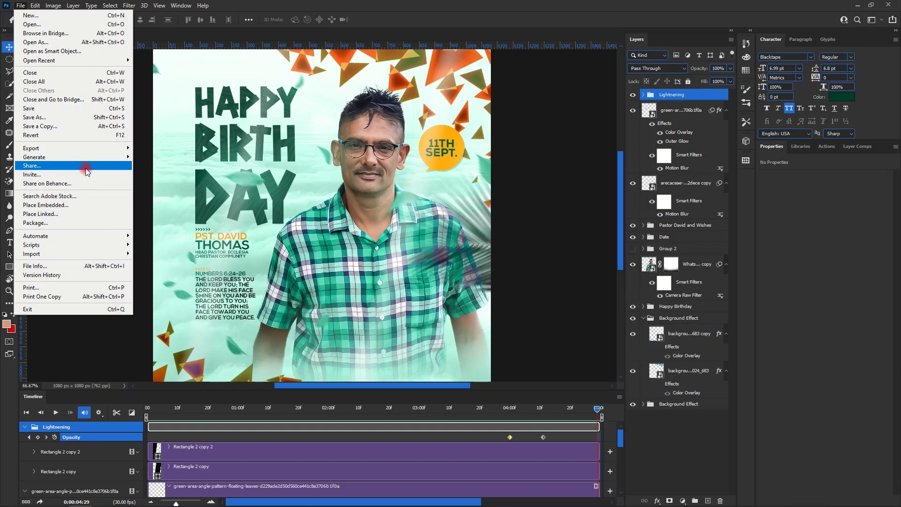
{"action": "mouse_move", "coordinate": [113, 150]}
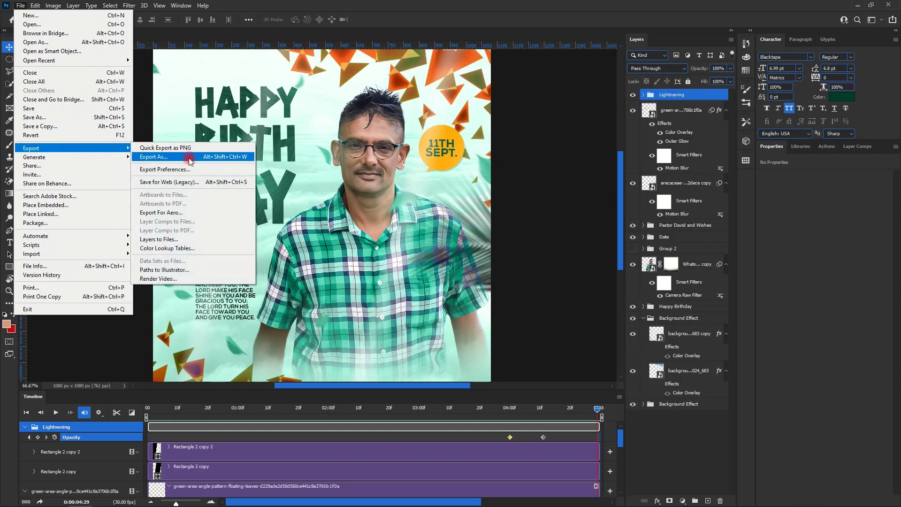
{"action": "left_click", "coordinate": [188, 181]}
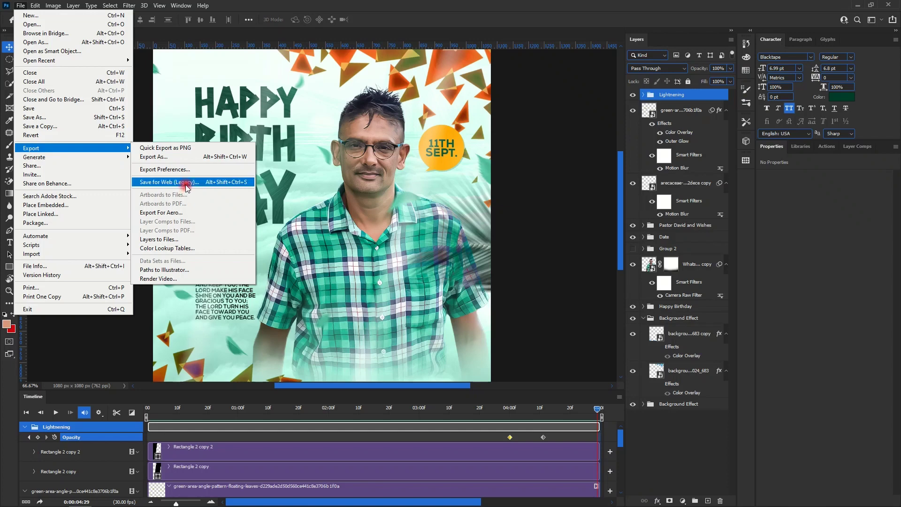
{"action": "left_click", "coordinate": [187, 182]}
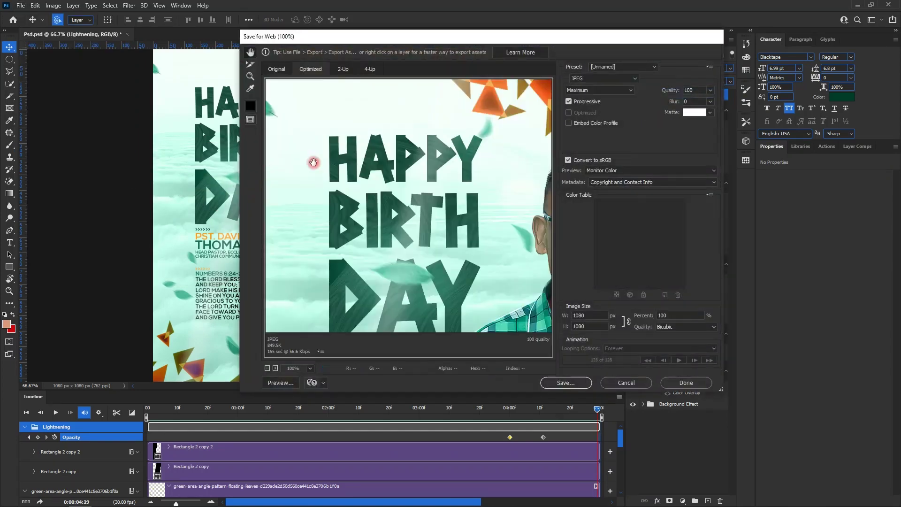
{"action": "left_click", "coordinate": [622, 81]}
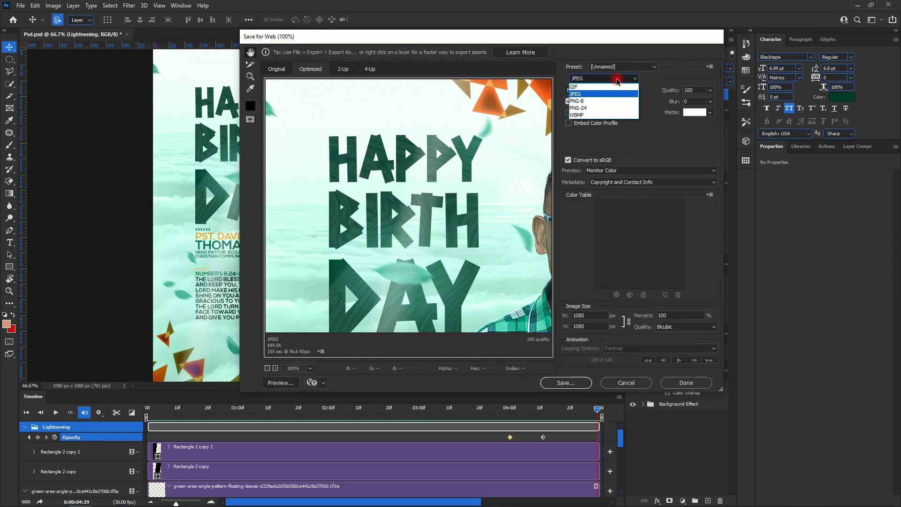
{"action": "left_click", "coordinate": [603, 88]}
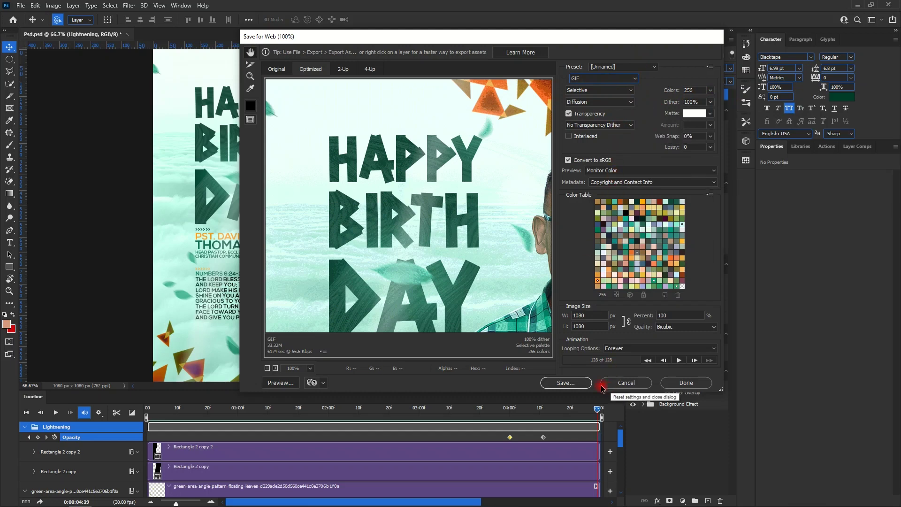
- Play the GIF animation preview and start saving the file, picking the My Original UI Color folder on the Desktop
{"action": "left_click", "coordinate": [679, 360]}
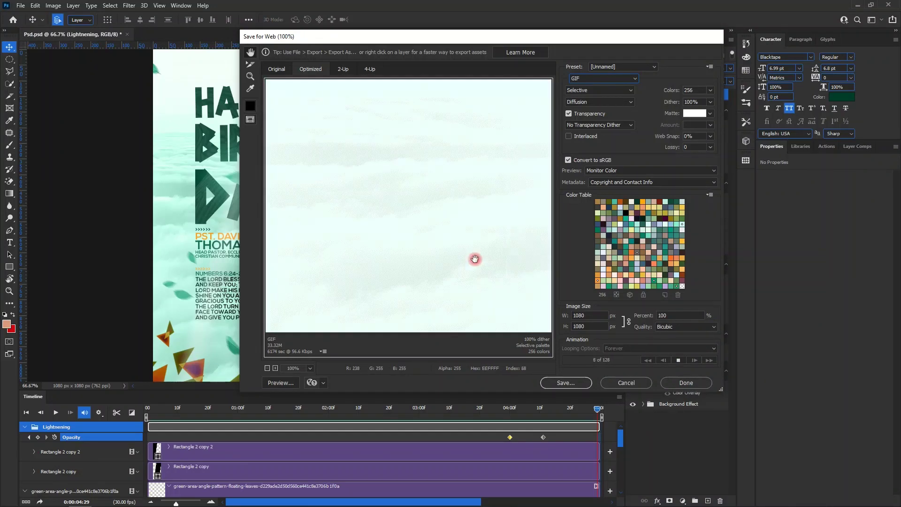
{"action": "left_click", "coordinate": [268, 368]}
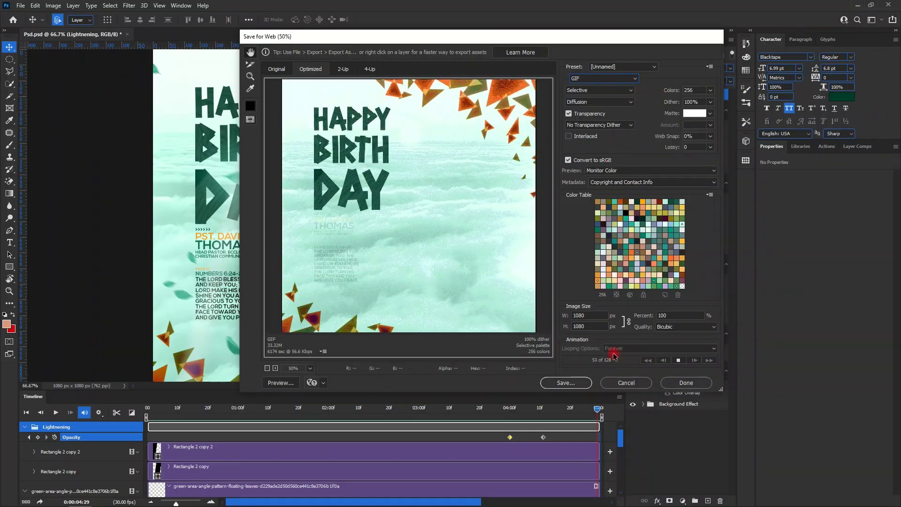
{"action": "left_click", "coordinate": [576, 383]}
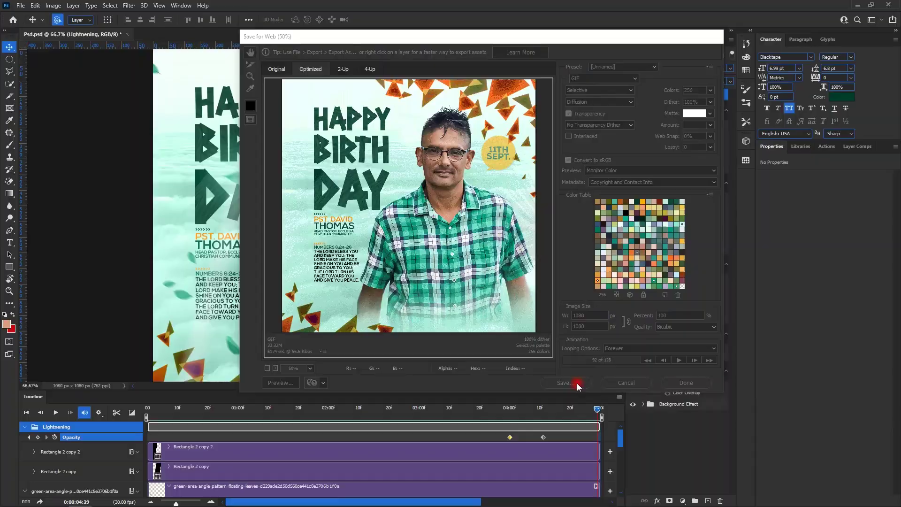
{"action": "left_click", "coordinate": [123, 55]}
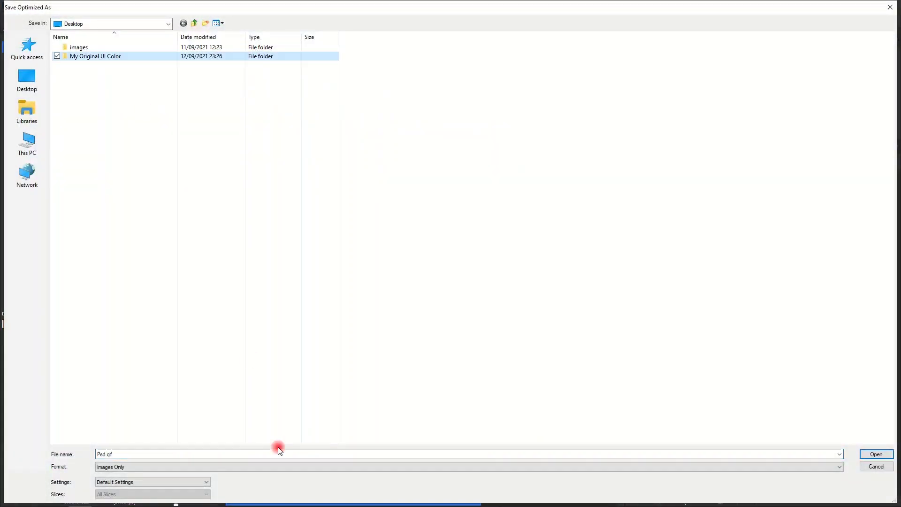